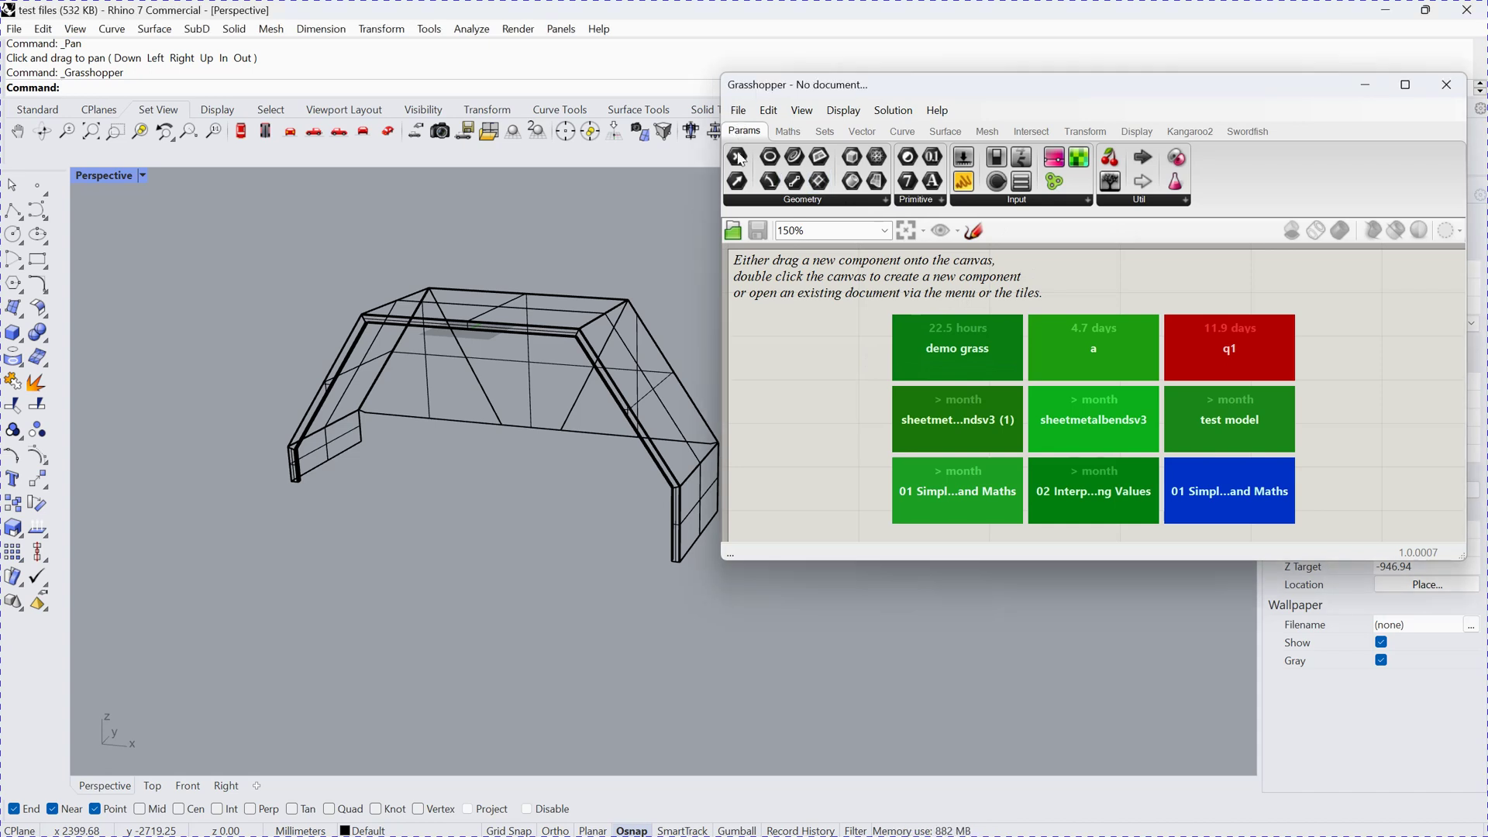
- Open Grasshopper's File menu to reach the Components Folder
click(743, 115)
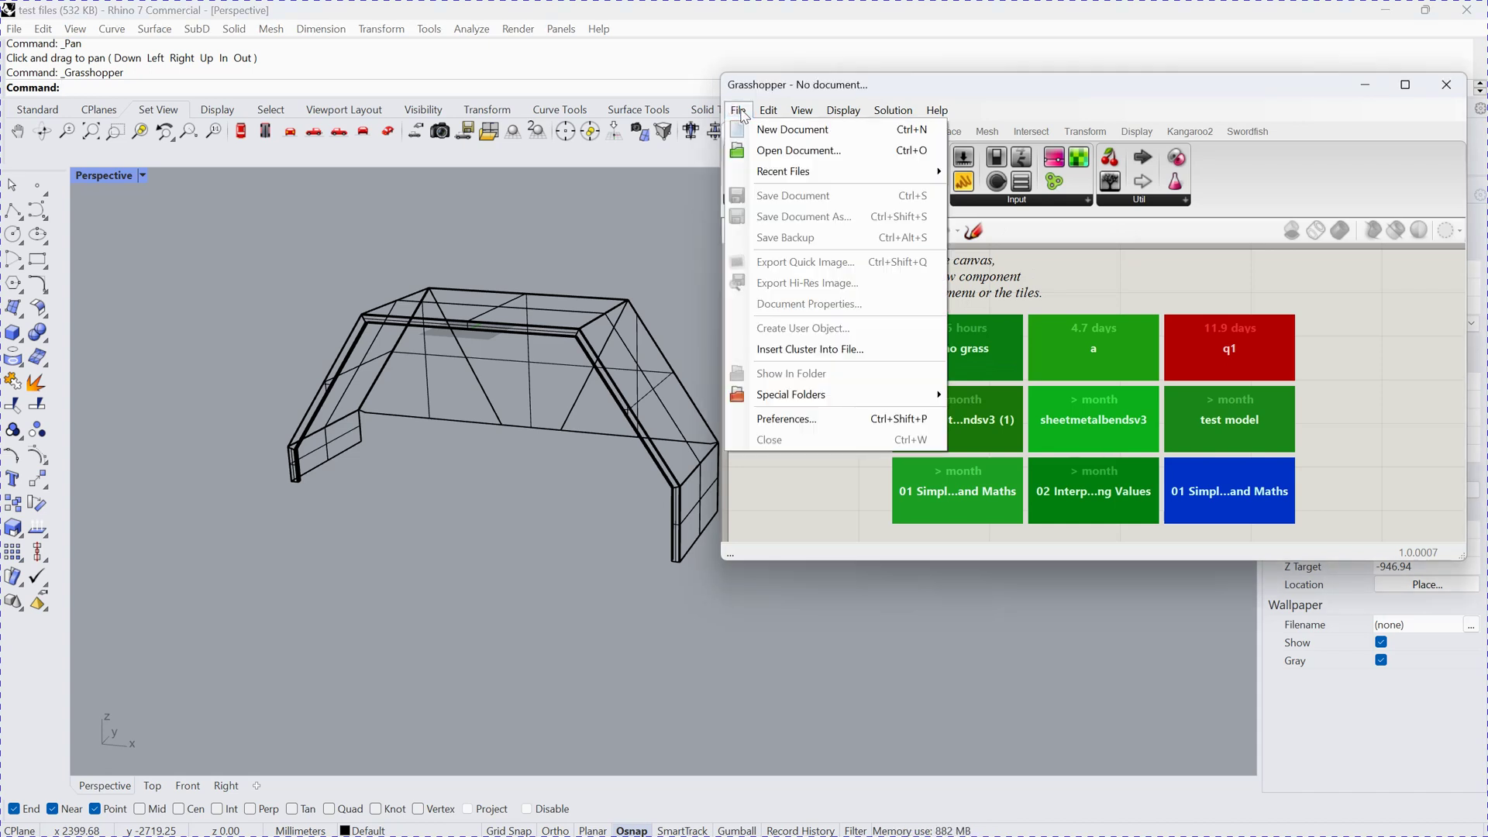
- Confirm SmartSheetMetalUnfold_gh_v7.gha and SheetMetalFlatten_v7.dll are in the Libraries folder, then close it
mouse_move(889, 395)
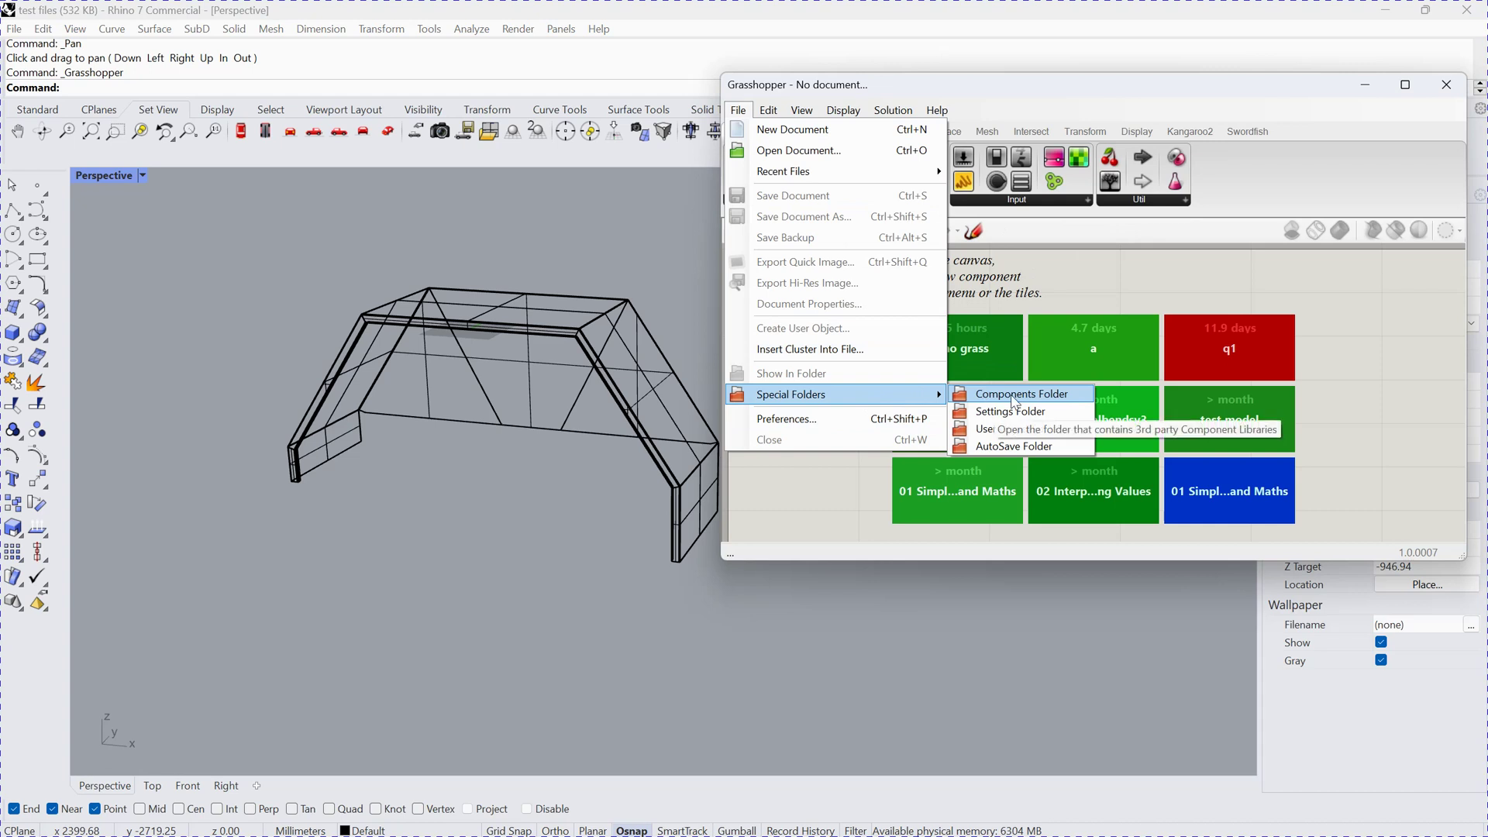
click(1000, 397)
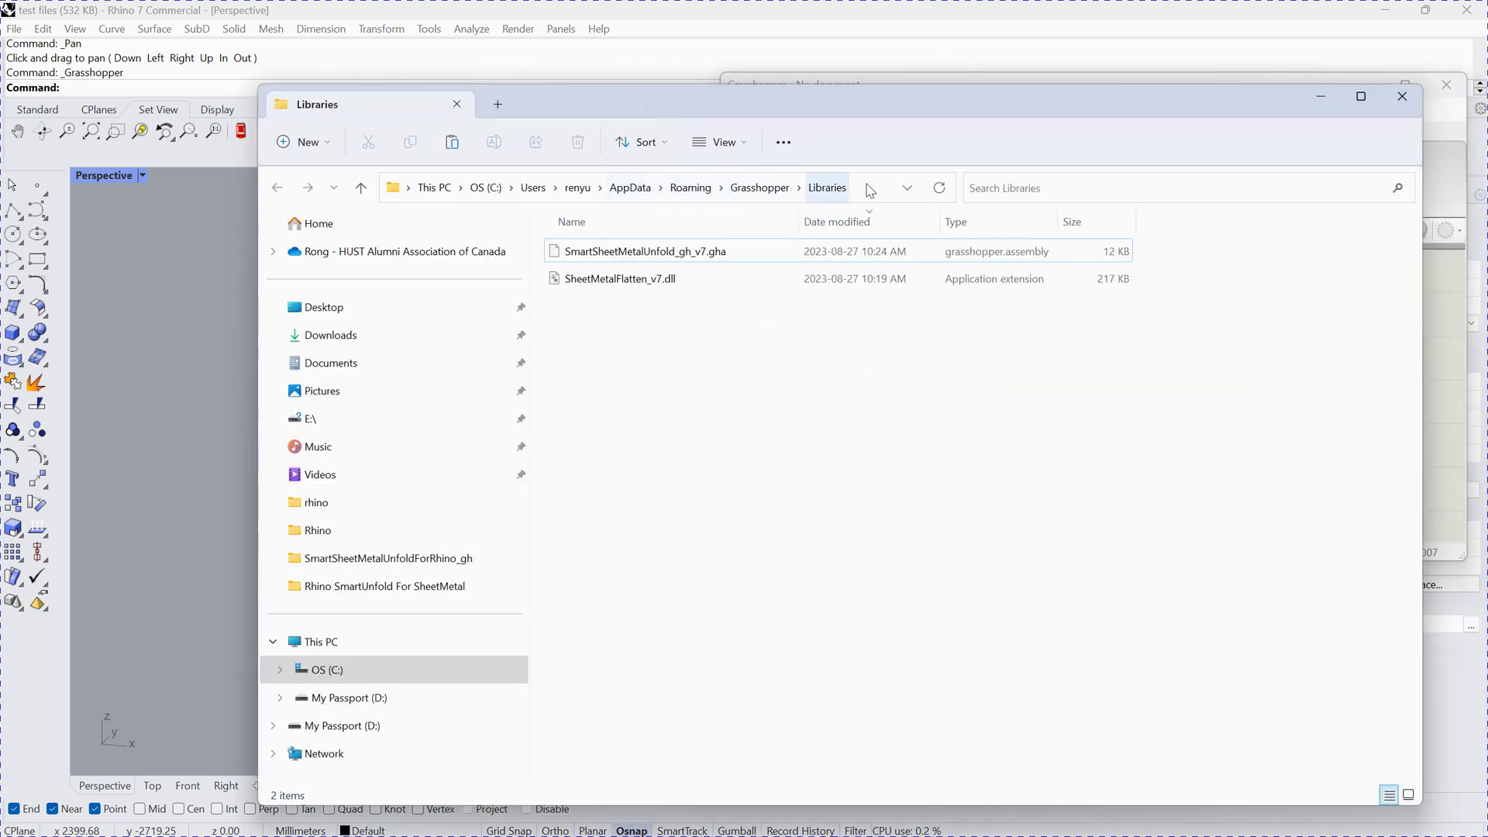
click(868, 188)
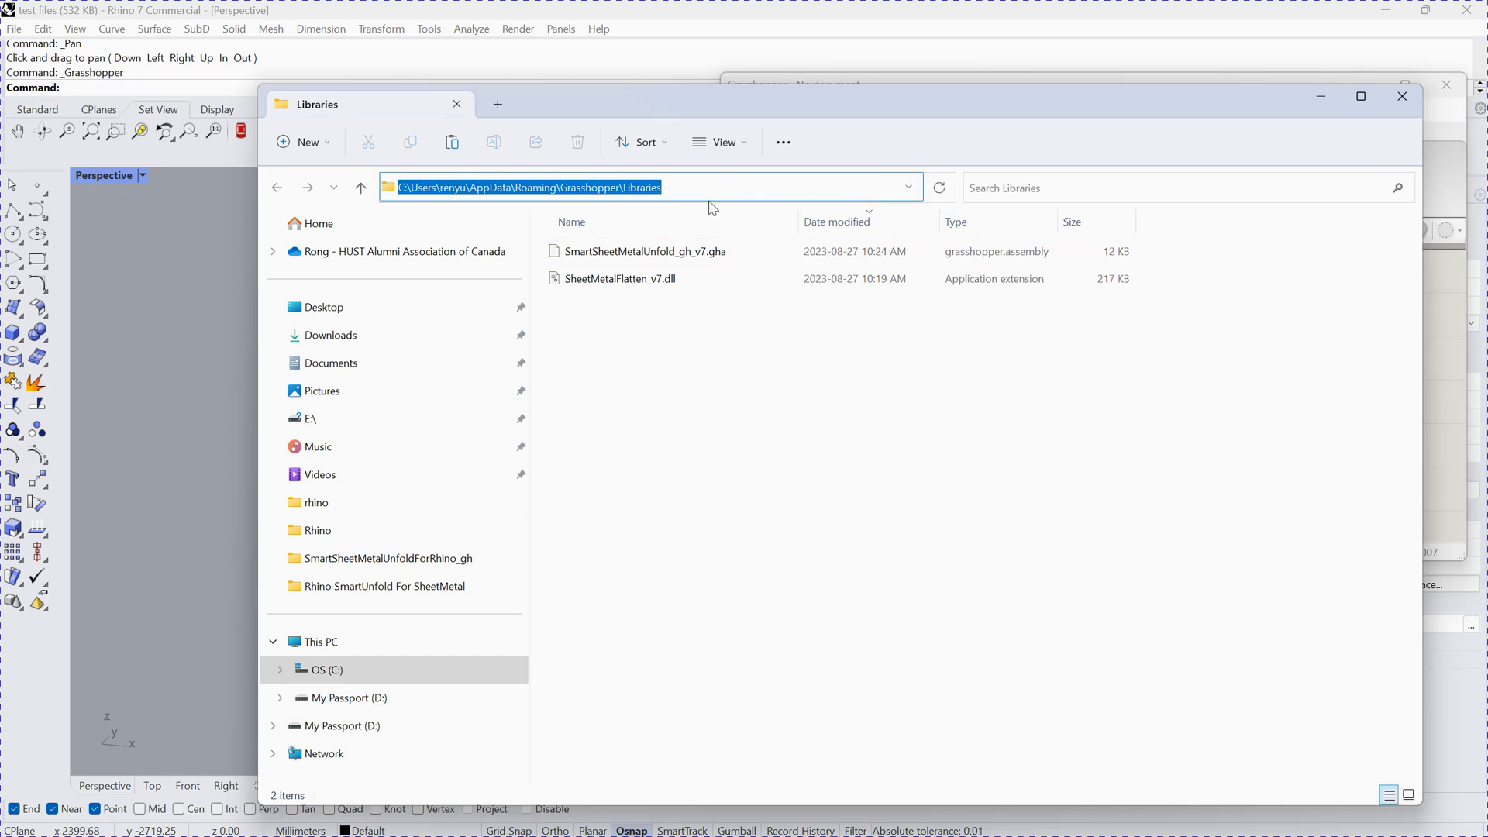
click(663, 284)
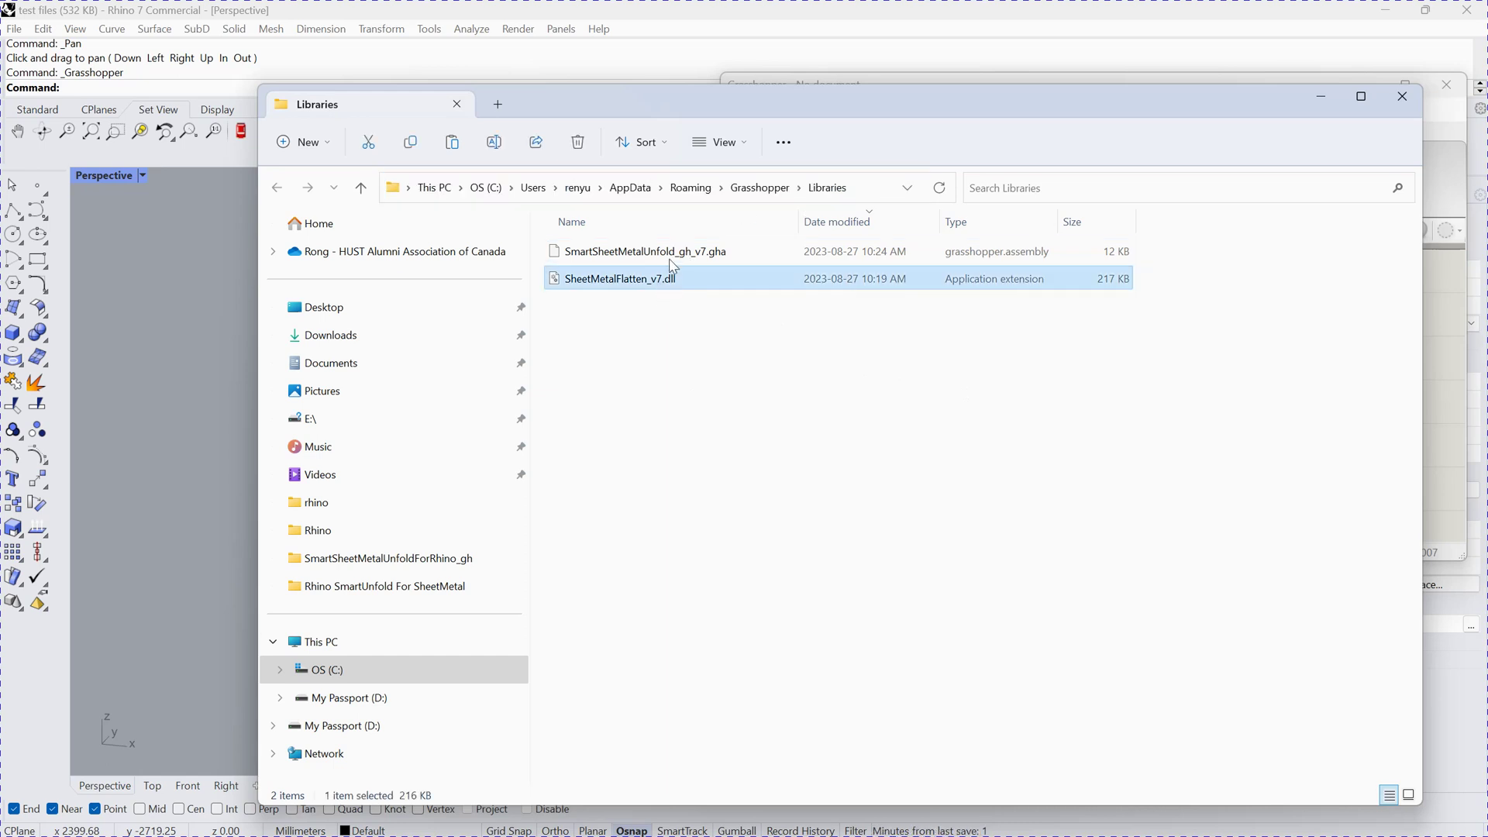
click(672, 255)
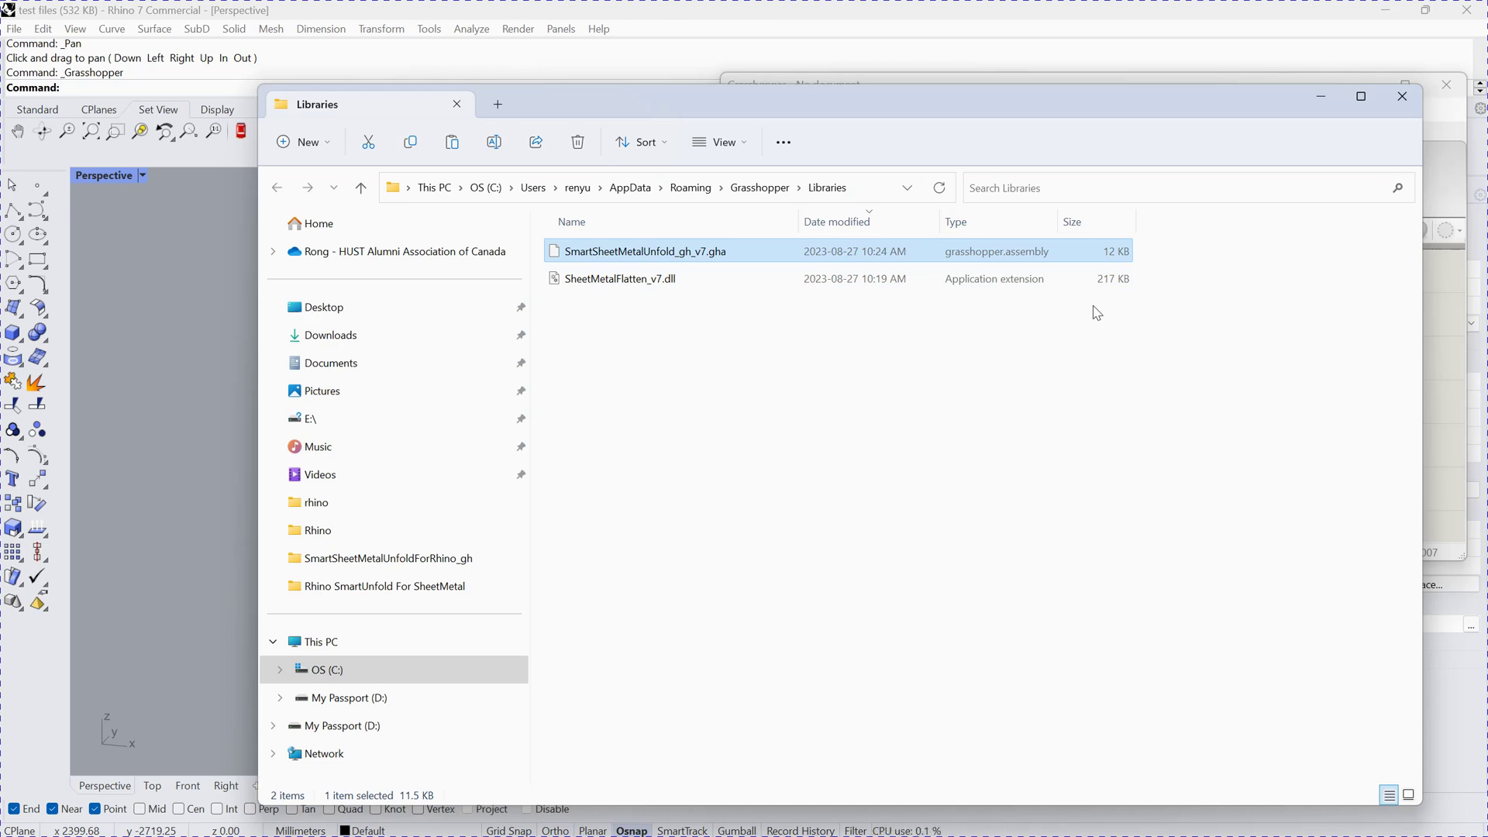
click(1403, 96)
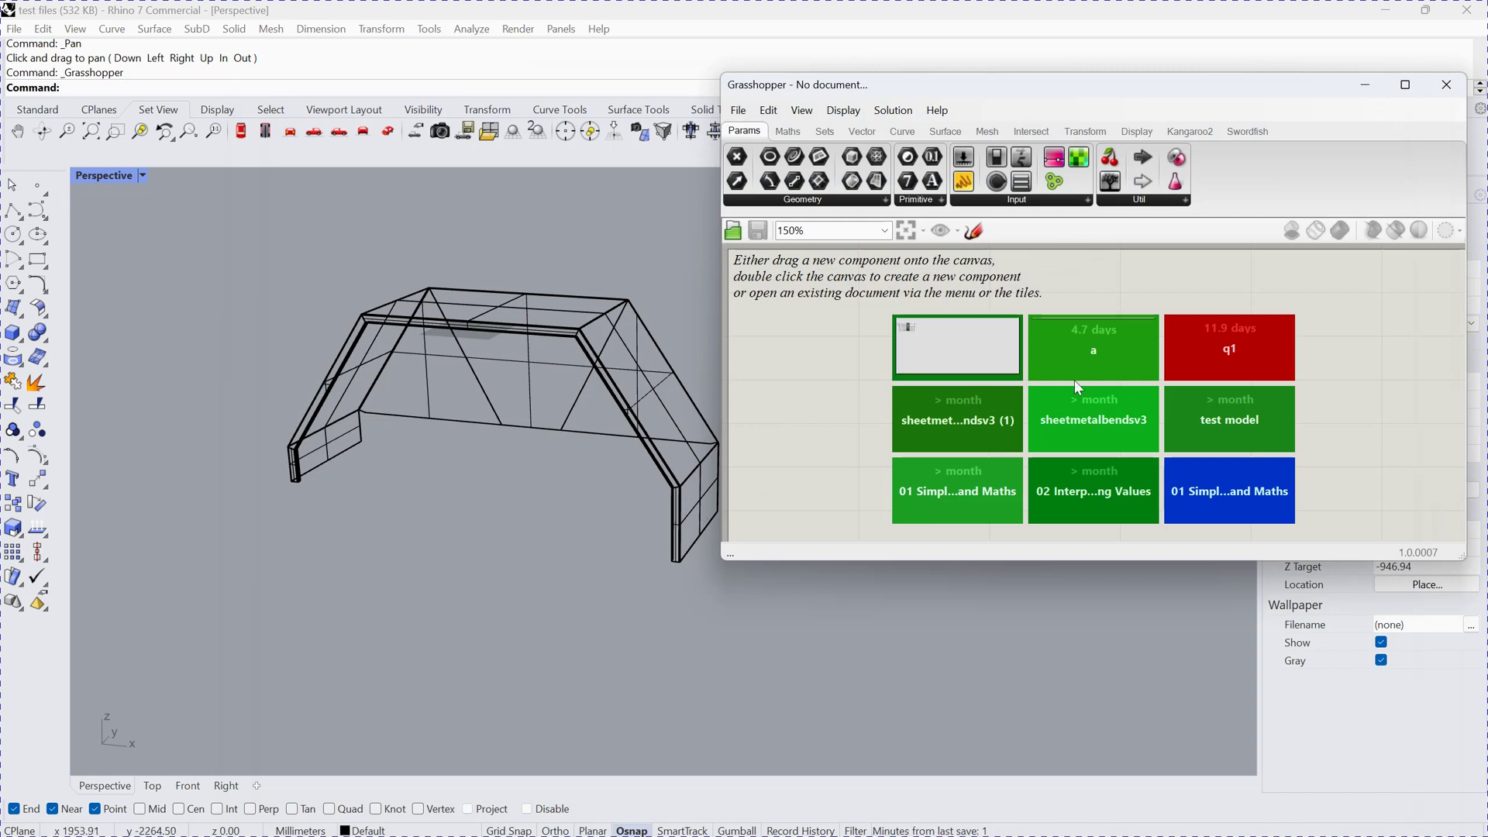
- Place an SUnfold component from Surface > Util on the canvas
click(942, 131)
click(1169, 199)
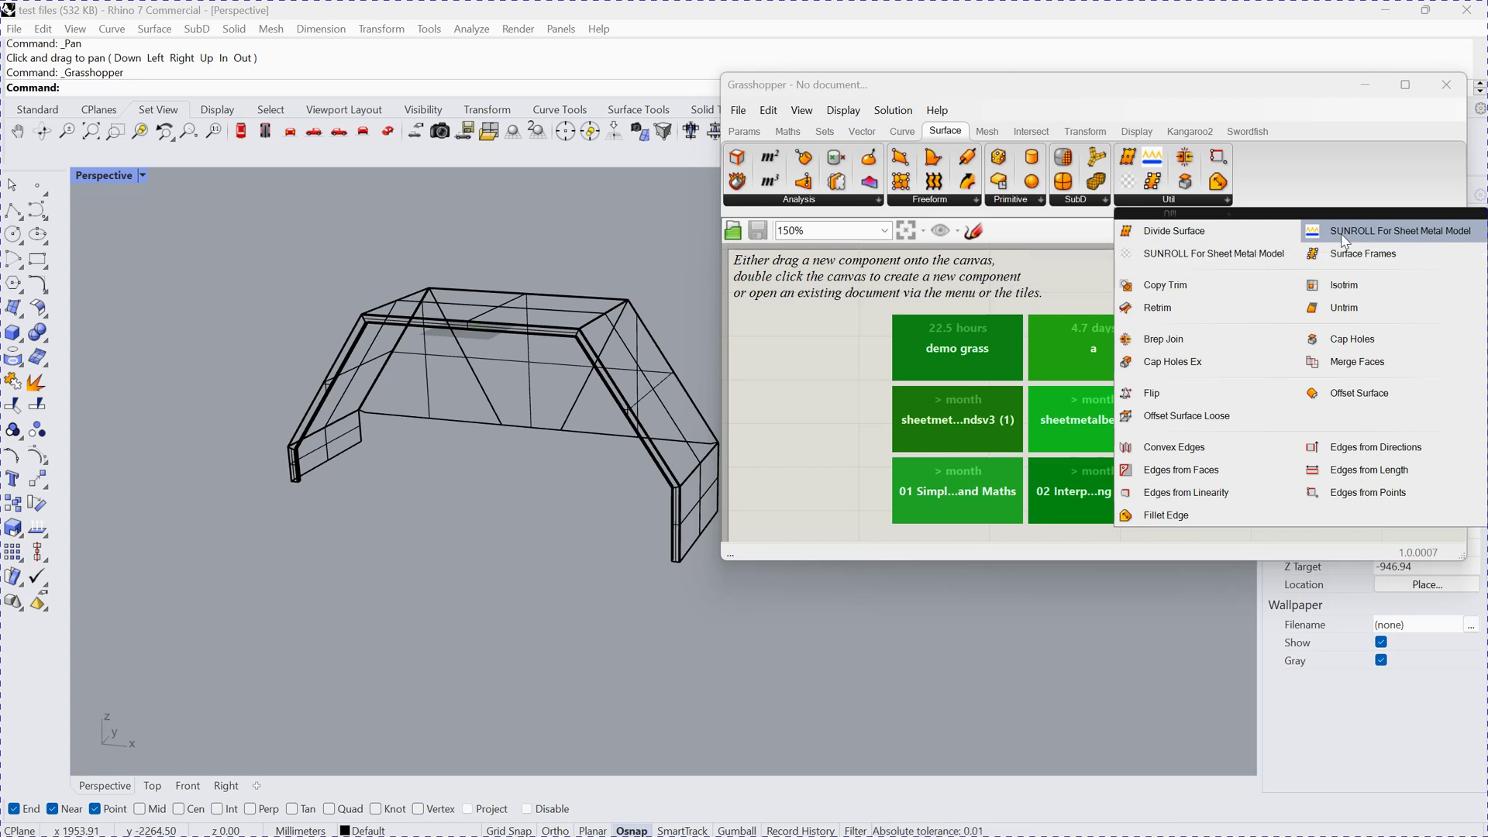
drag(1344, 241, 1106, 393)
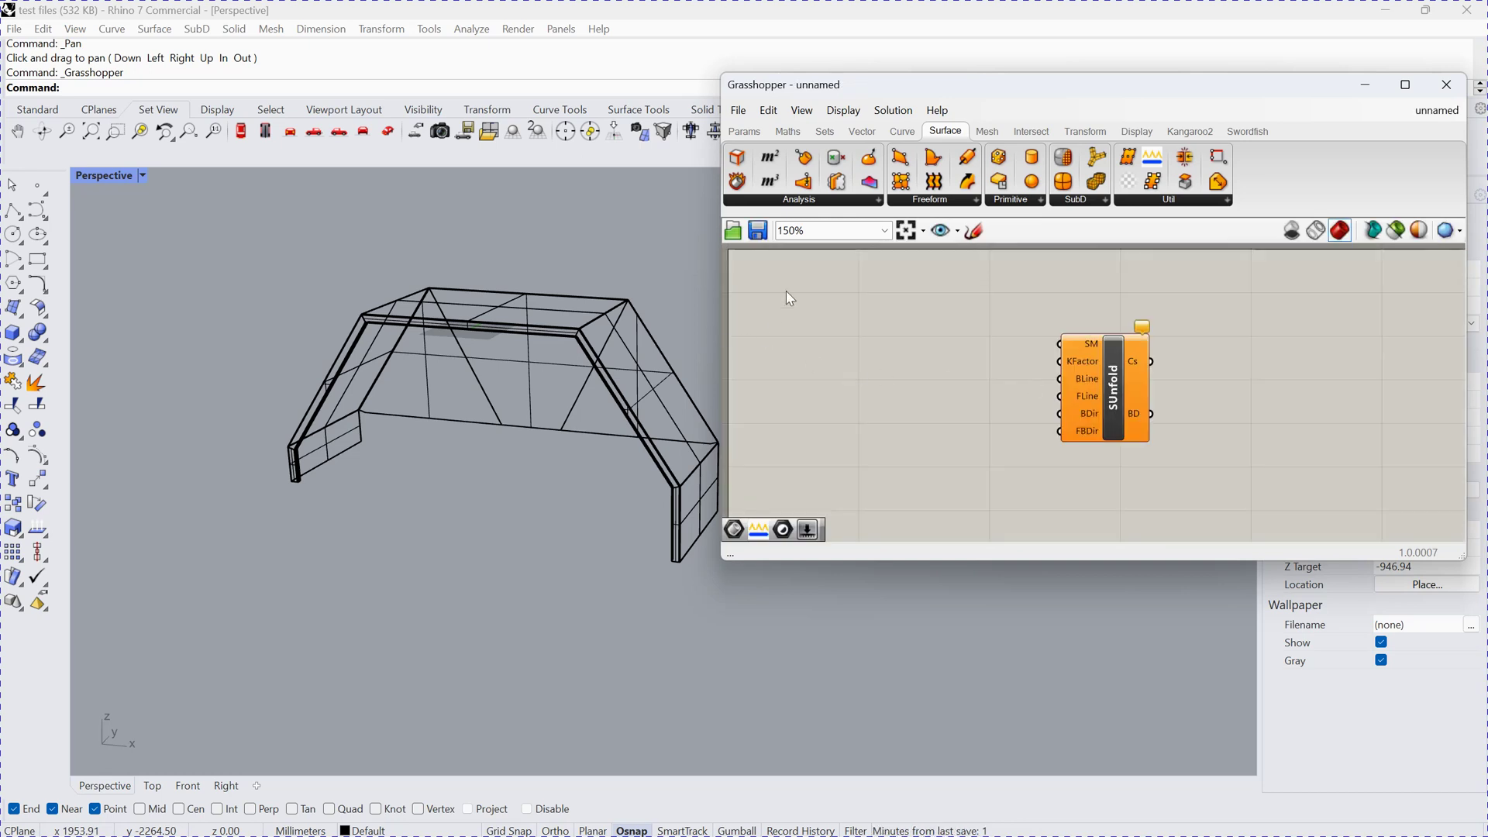
- Add a Brep parameter left of SUnfold and open its options to set one Brep
click(745, 132)
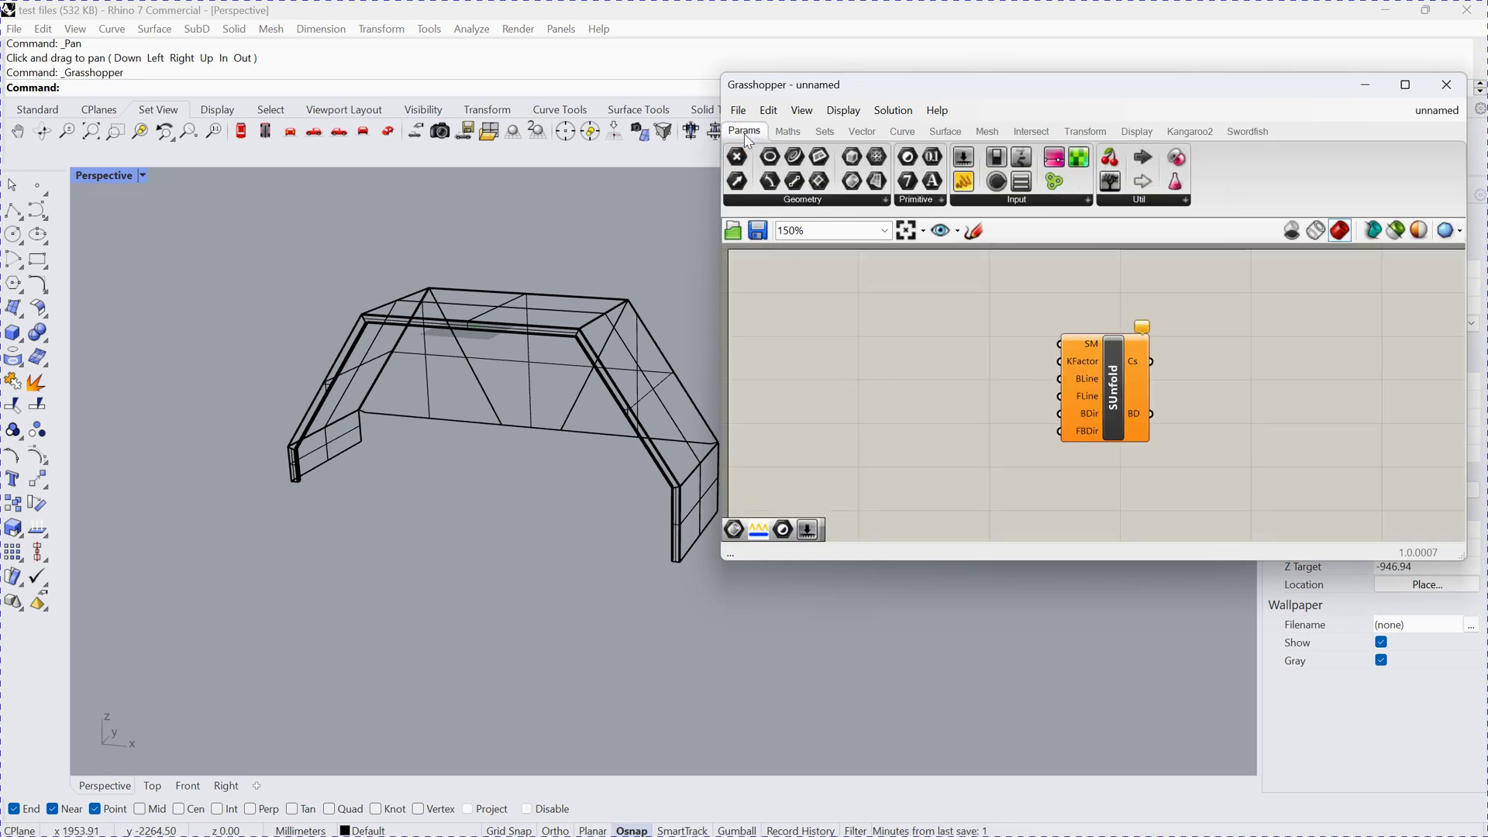
click(770, 201)
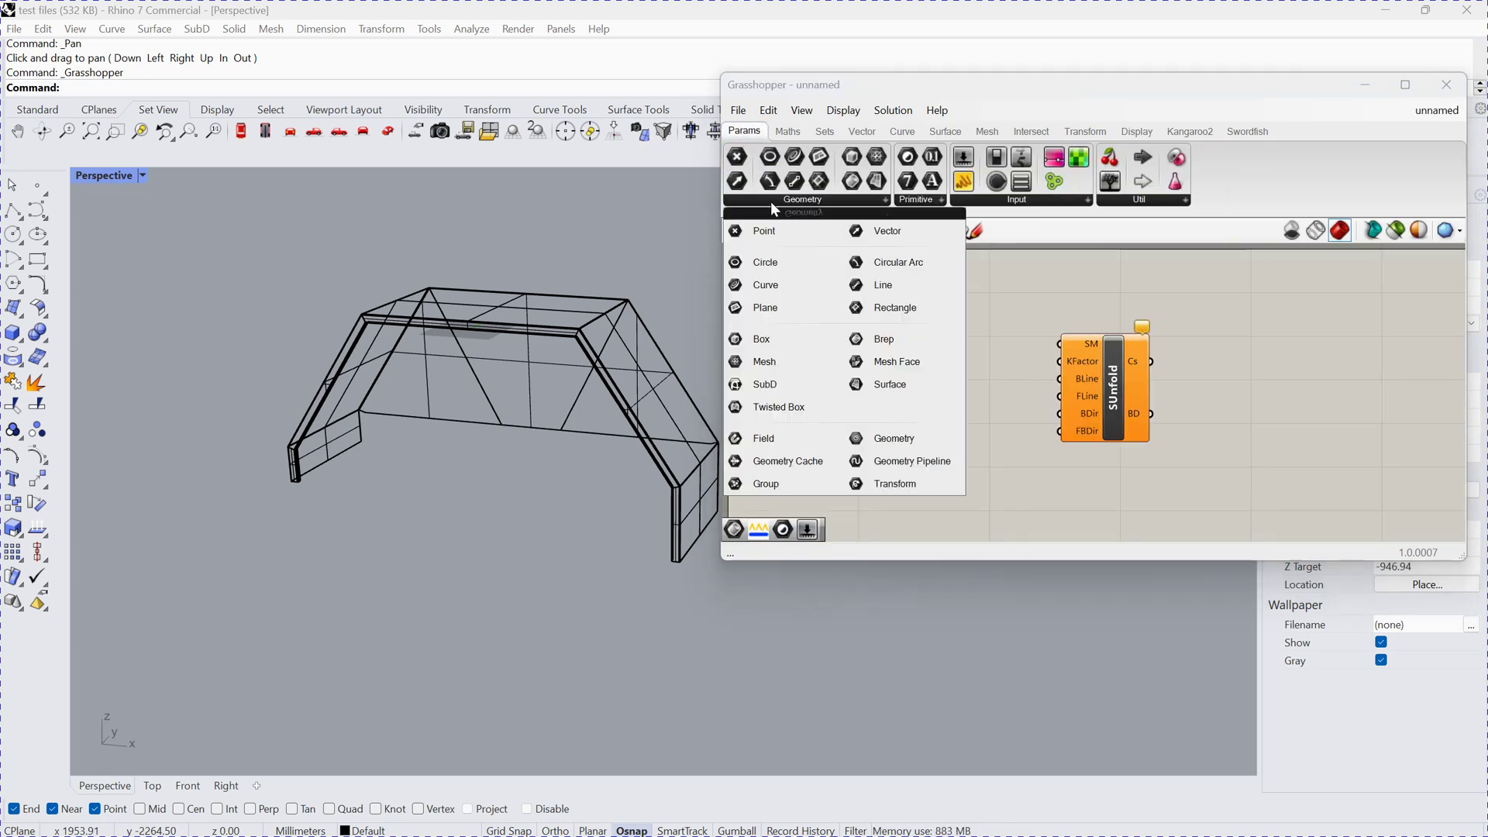
mouse_move(881, 345)
mouse_down()
mouse_move(874, 425)
mouse_move(876, 350)
mouse_up()
right_click(876, 351)
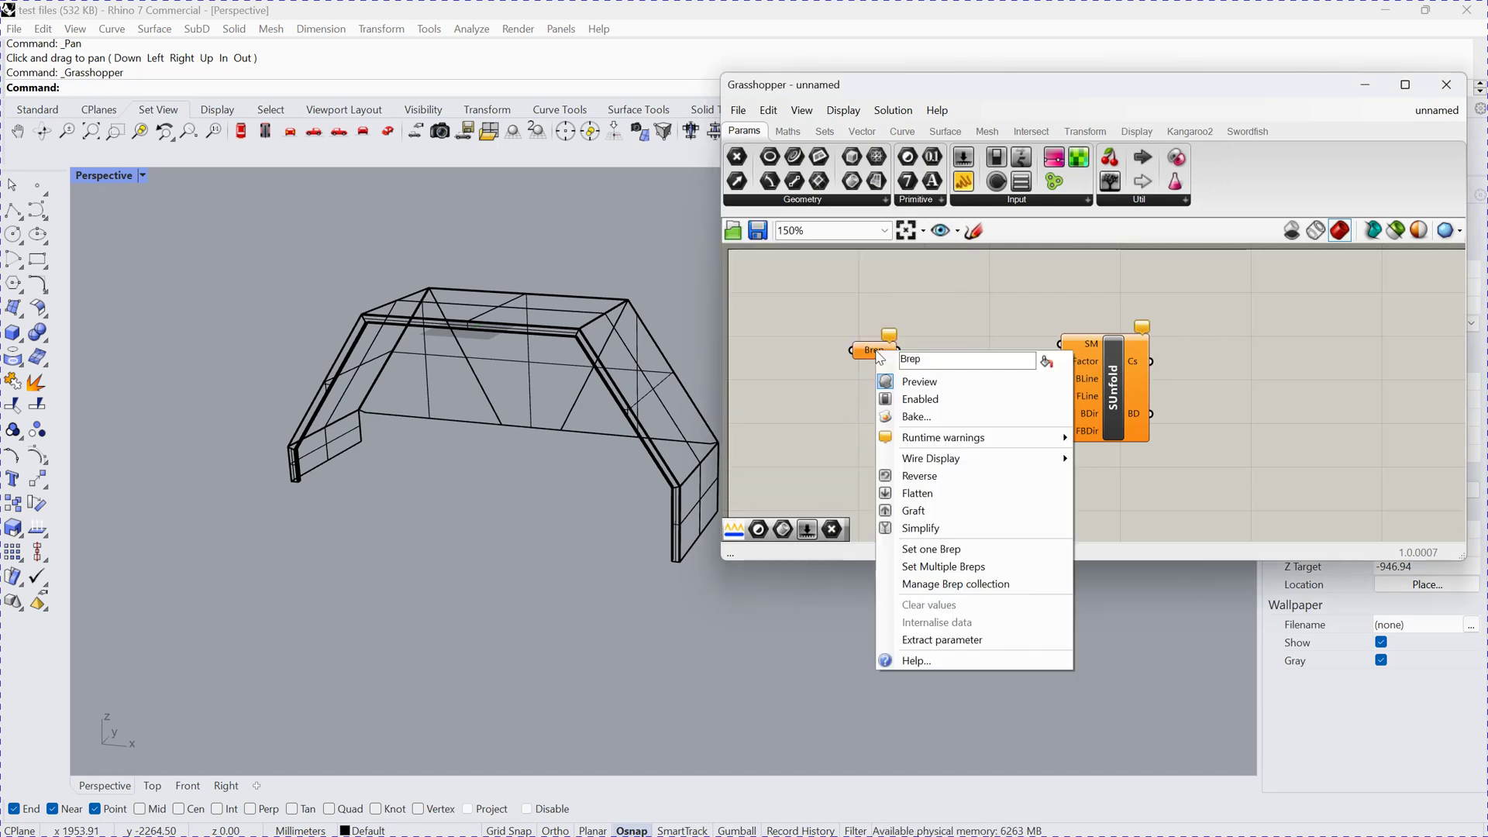
- Reference the bent sheet-metal model as the Brep parameter's single Brep
click(930, 549)
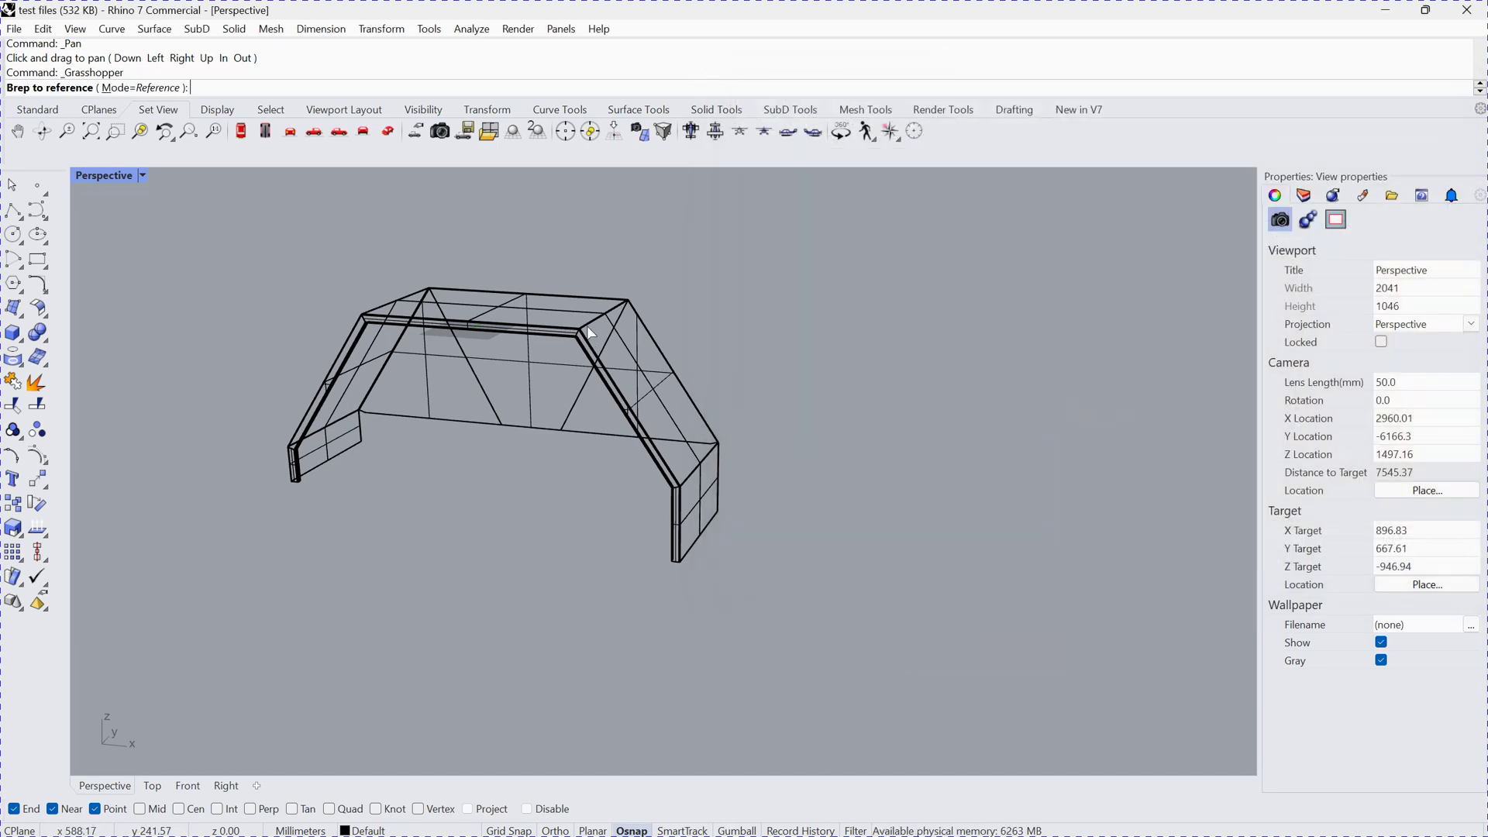
click(511, 310)
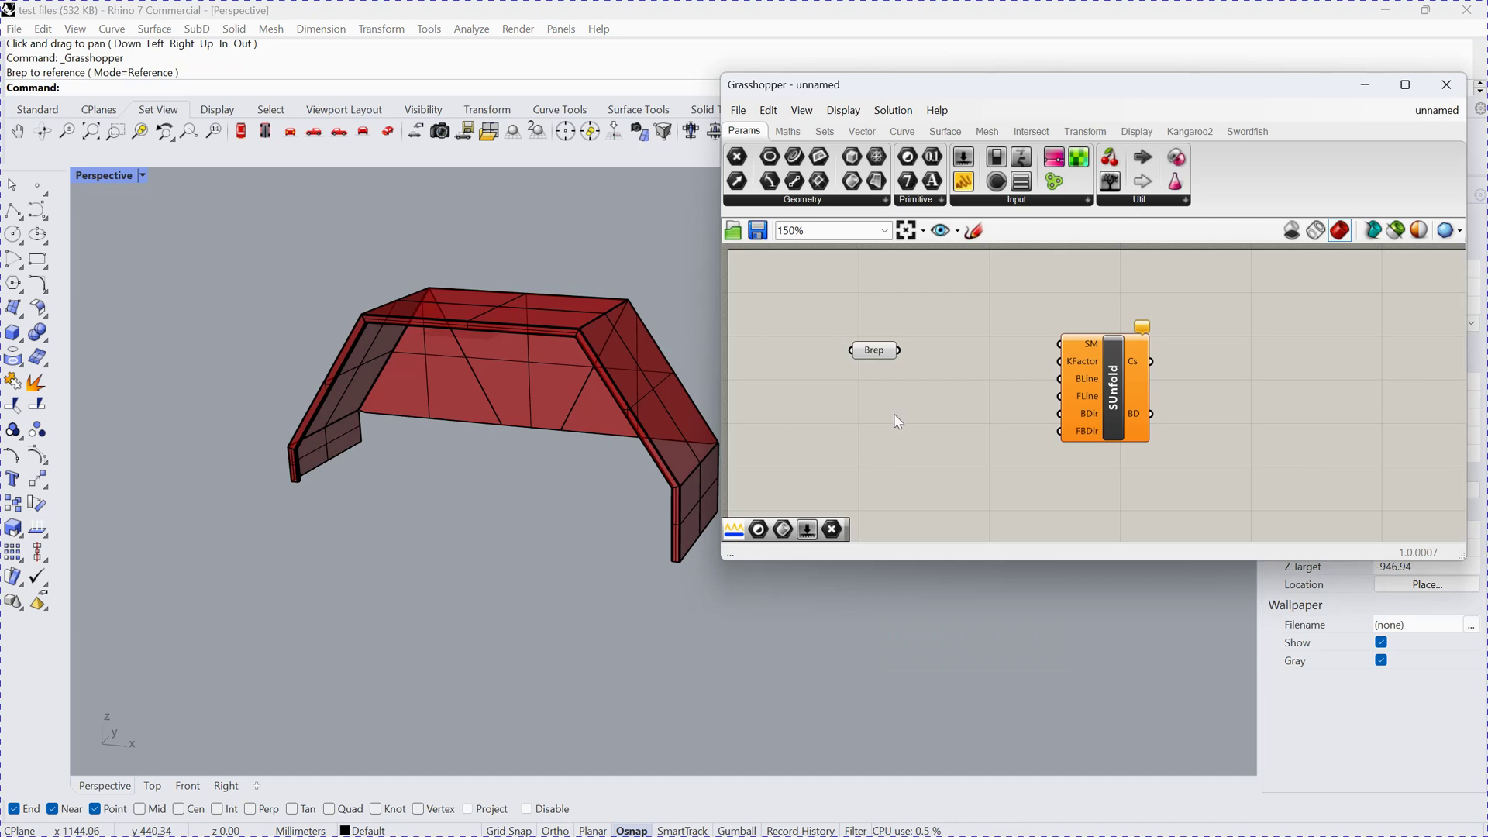
click(873, 351)
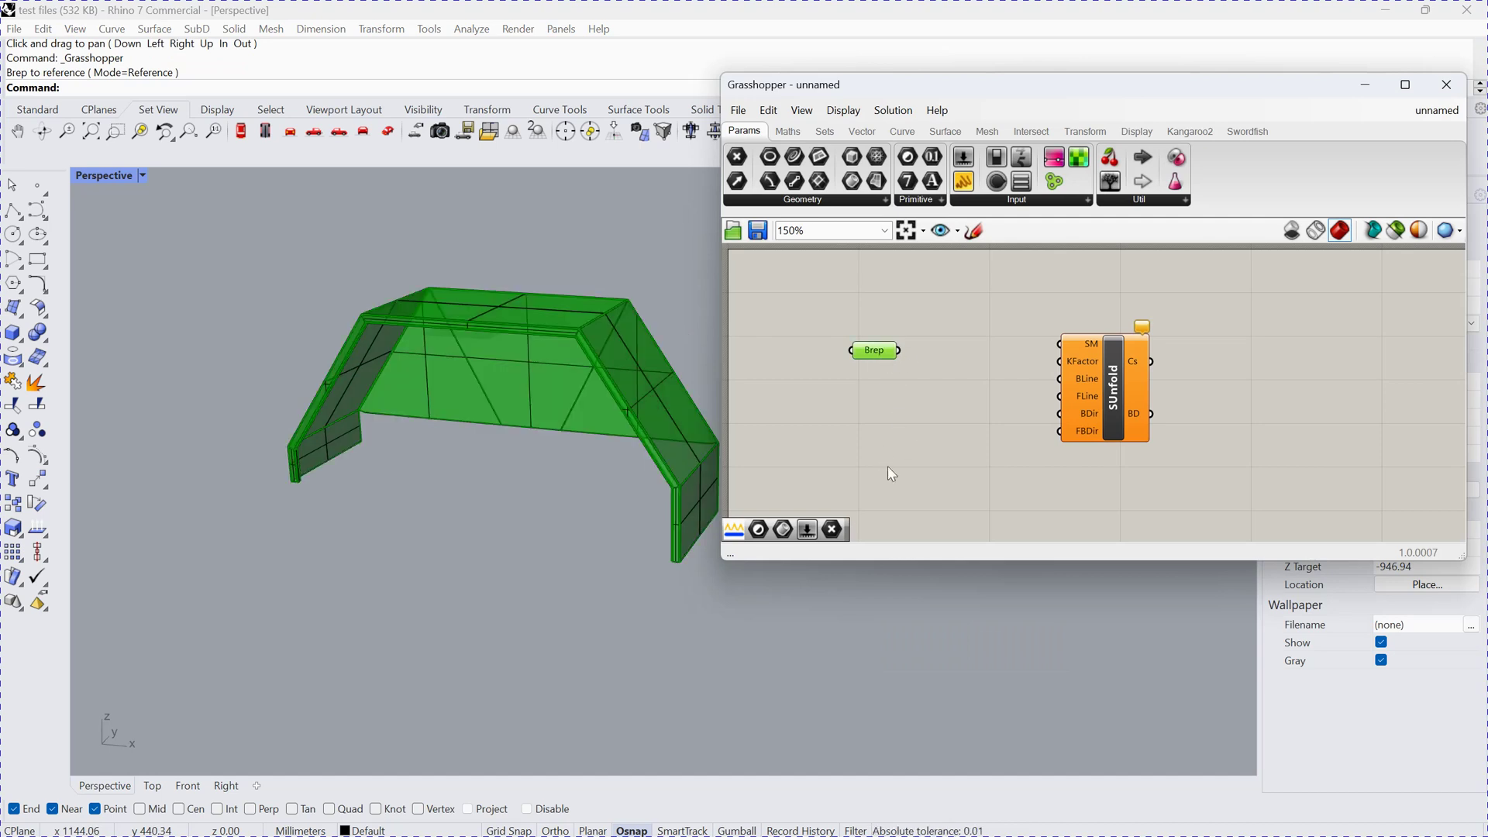
- Connect SUnfold's Cs output to a new Crv parameter and feed the Brep into SM
click(821, 201)
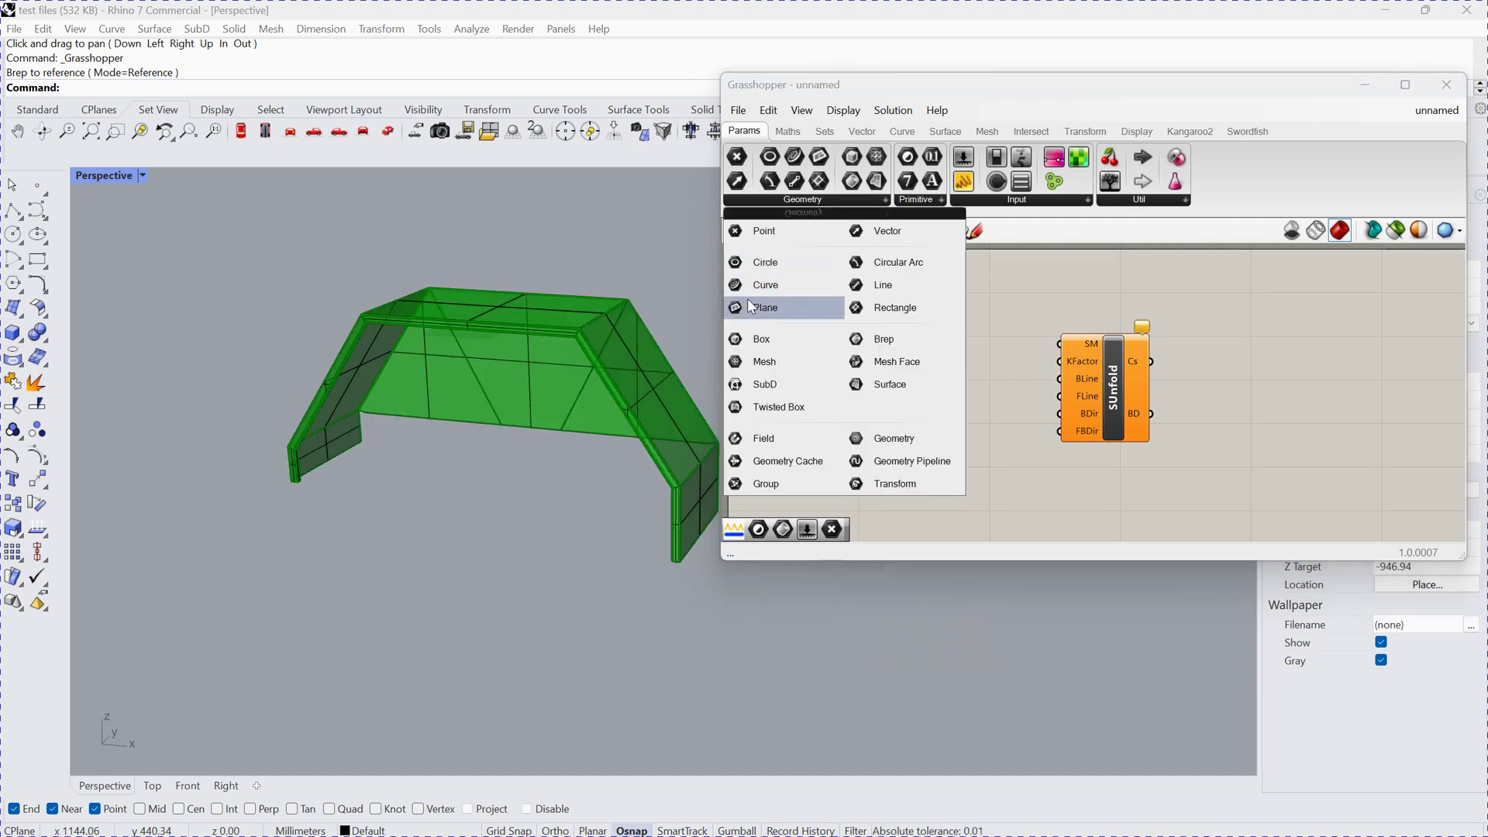
drag(766, 284, 1262, 325)
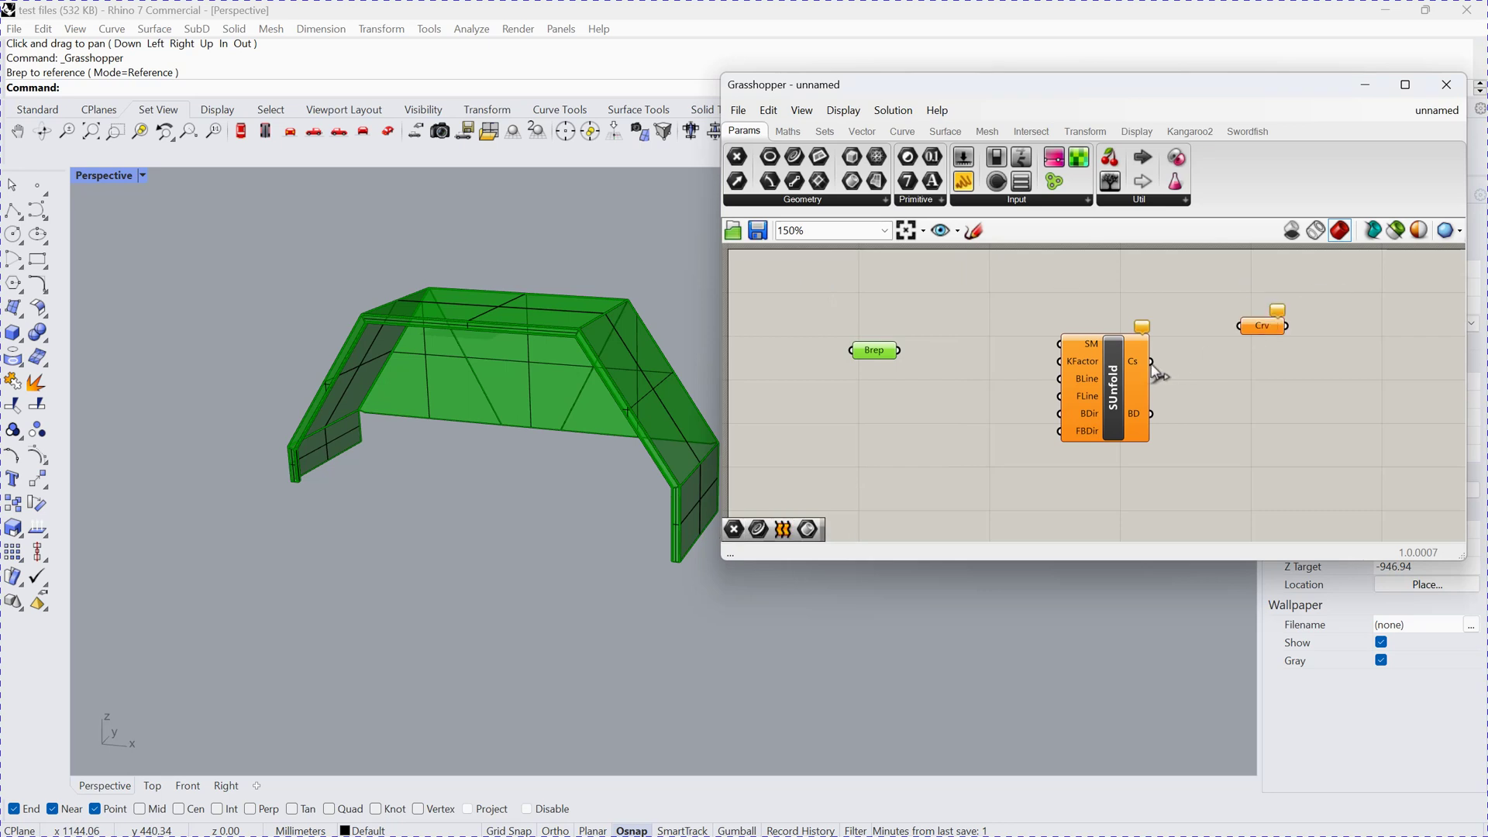
drag(1153, 364, 1240, 326)
drag(899, 351, 1060, 345)
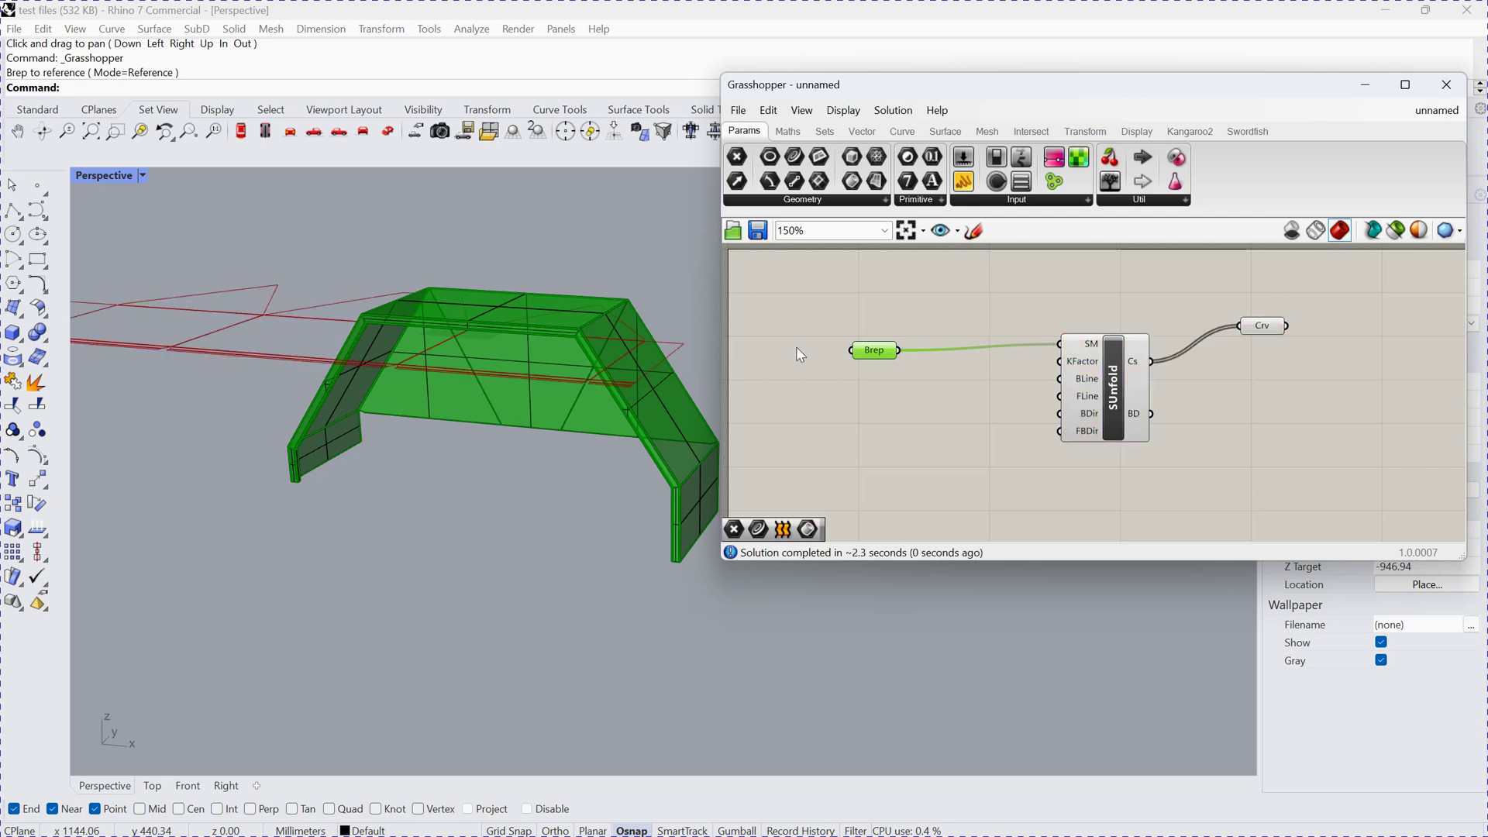
right_drag(454, 267, 422, 291)
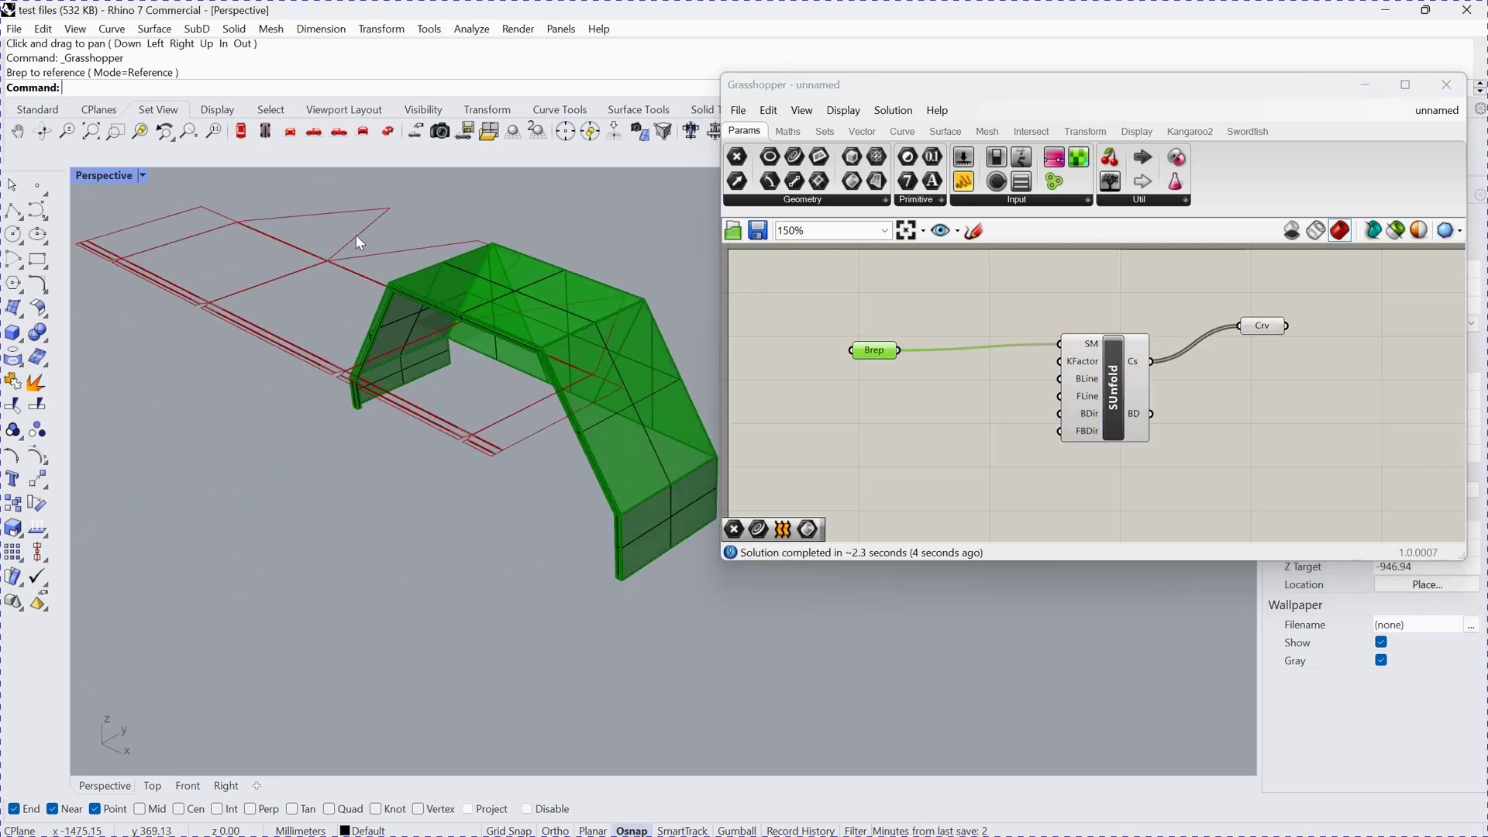
scroll(351, 233, up, 3)
scroll(351, 233, down, 2)
- Add a Text parameter right of SUnfold and wire SUnfold's BD output into it
click(1262, 326)
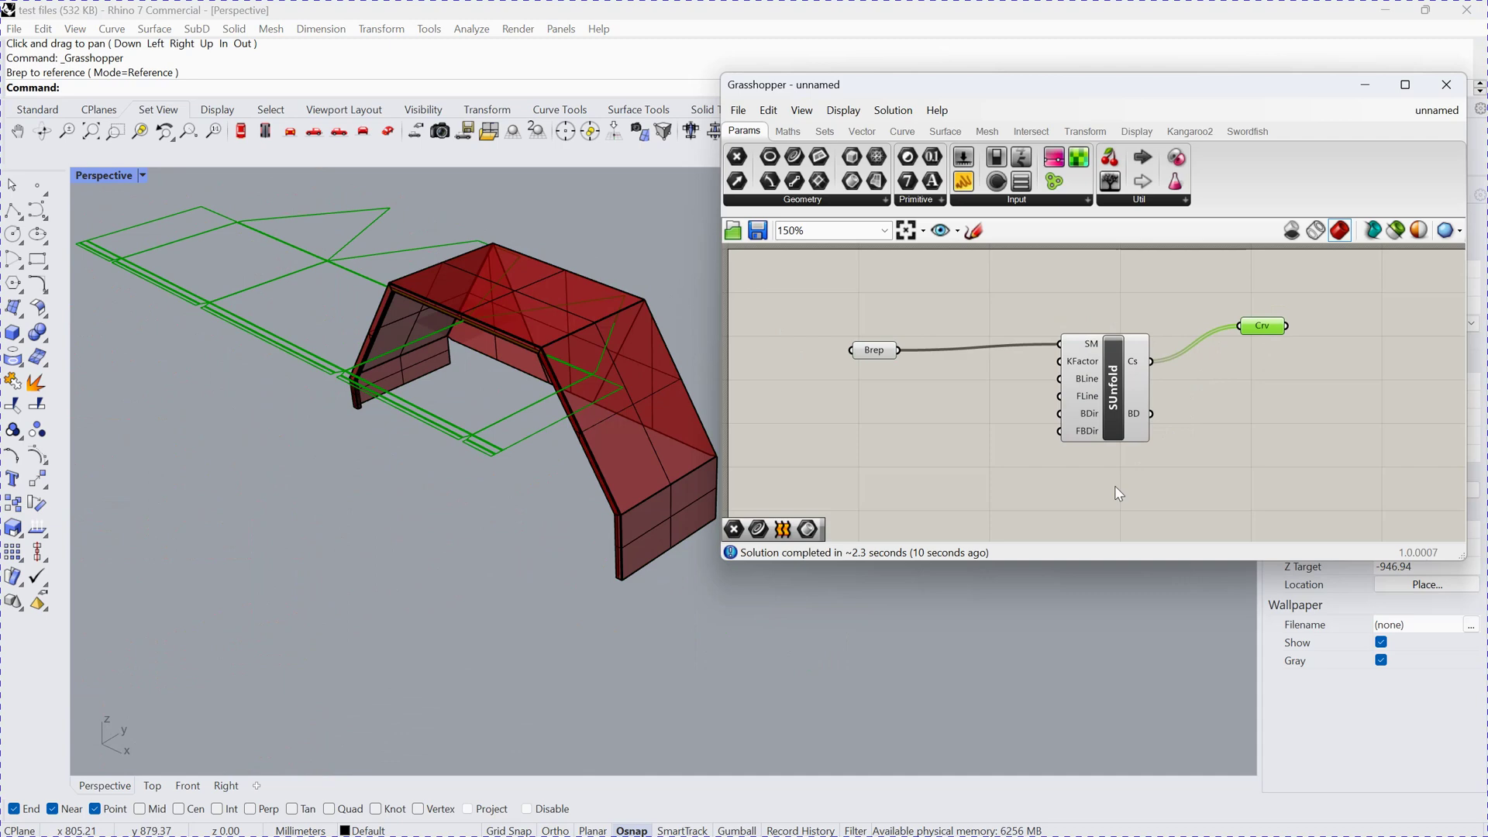
double_click(979, 454)
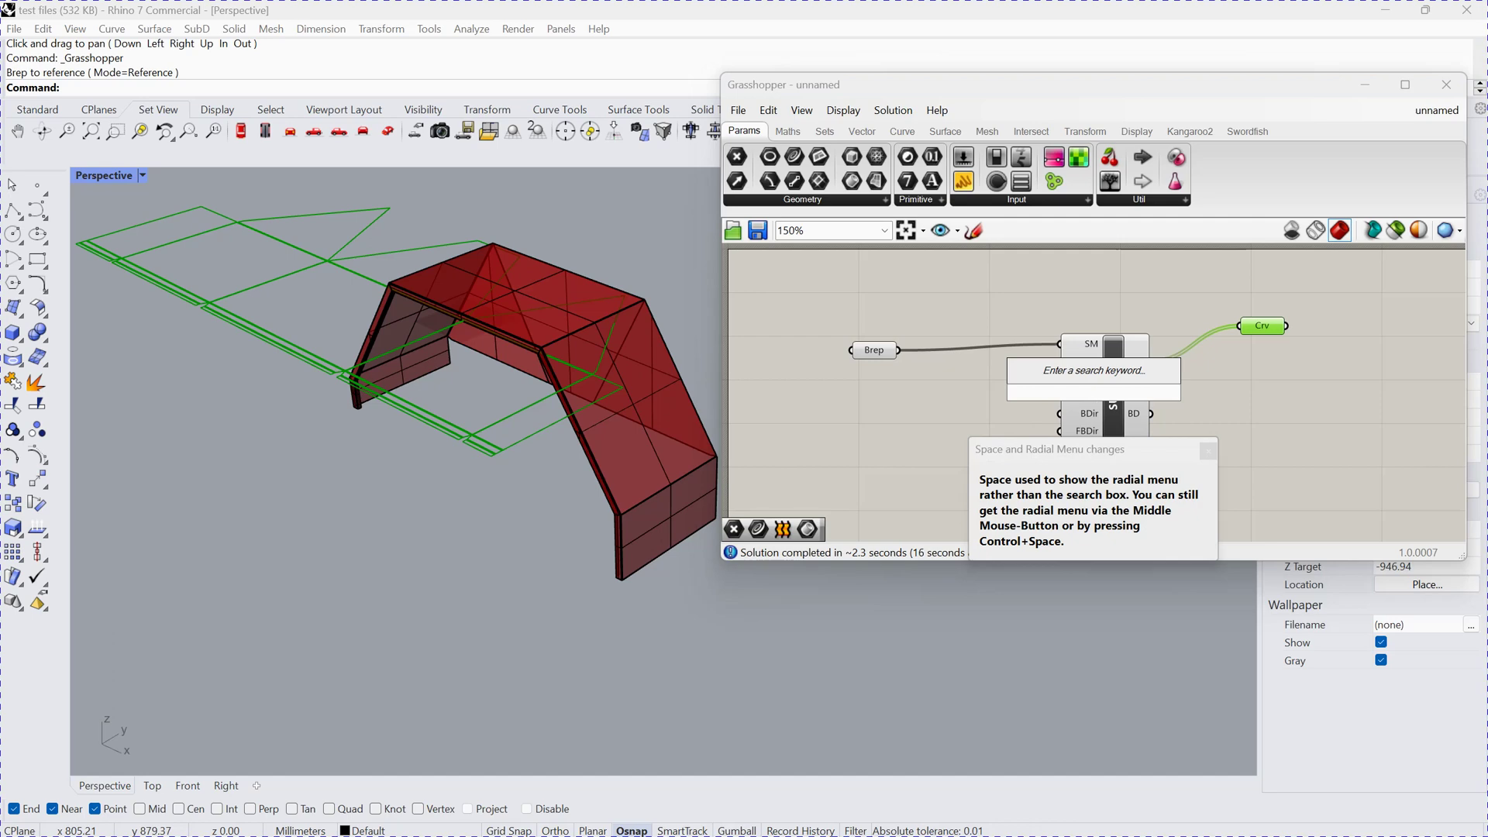
text(text)
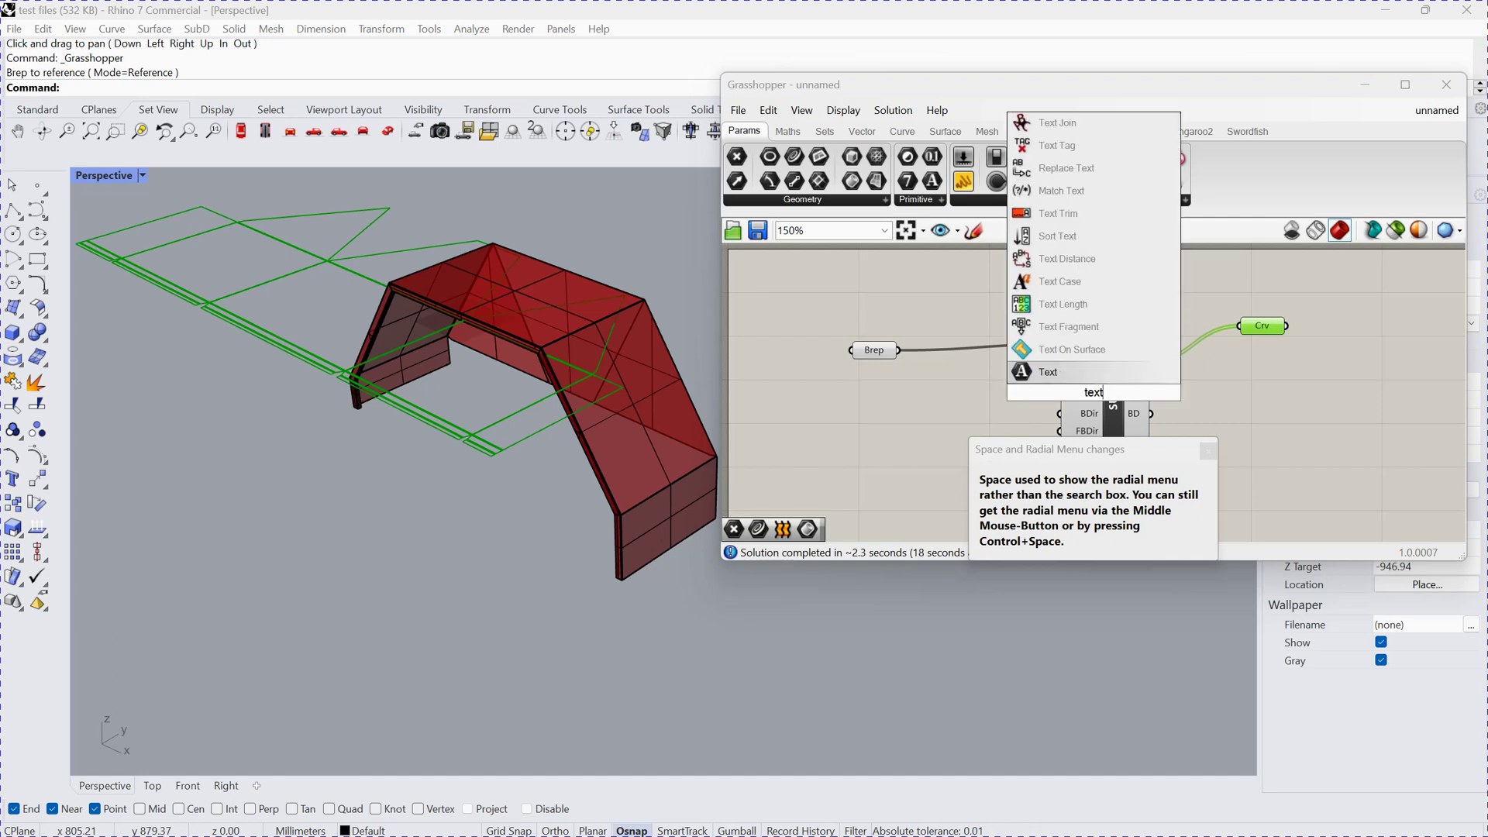
click(1070, 372)
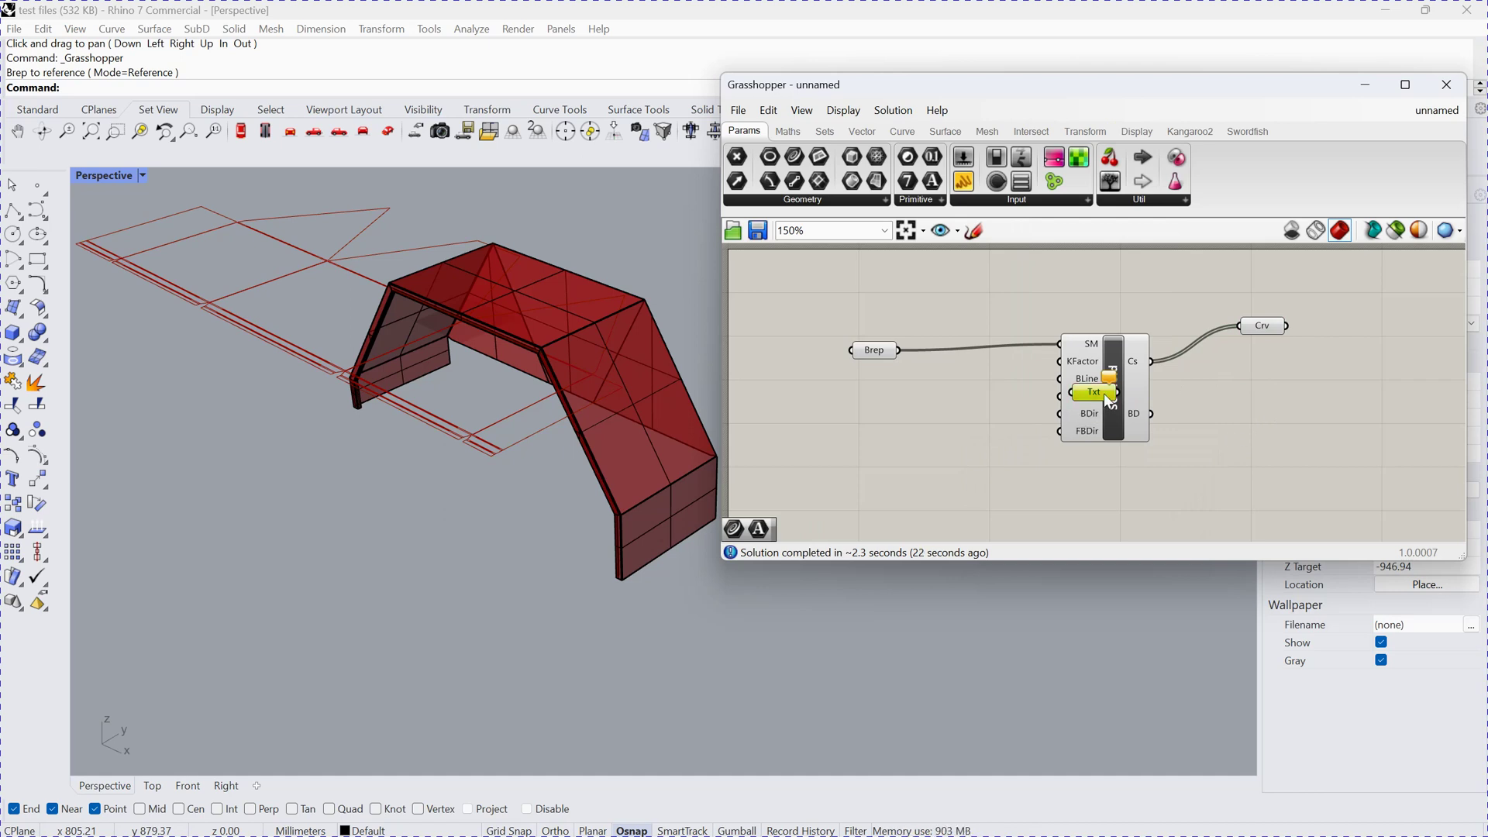
drag(1104, 393, 1288, 424)
drag(1152, 414, 1252, 418)
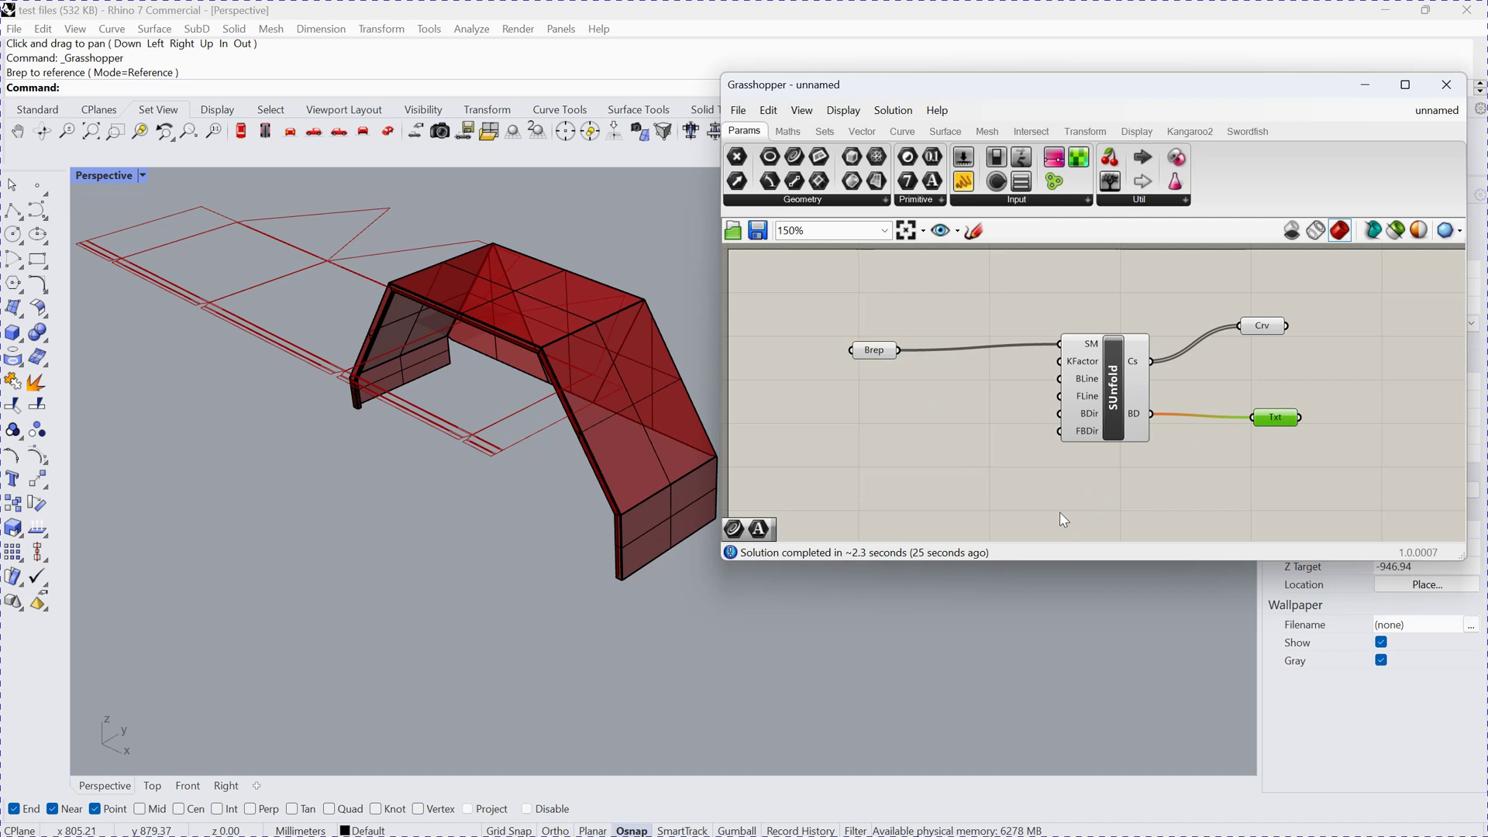
- Add a Boolean parameter left of SUnfold and set its value to True
click(827, 203)
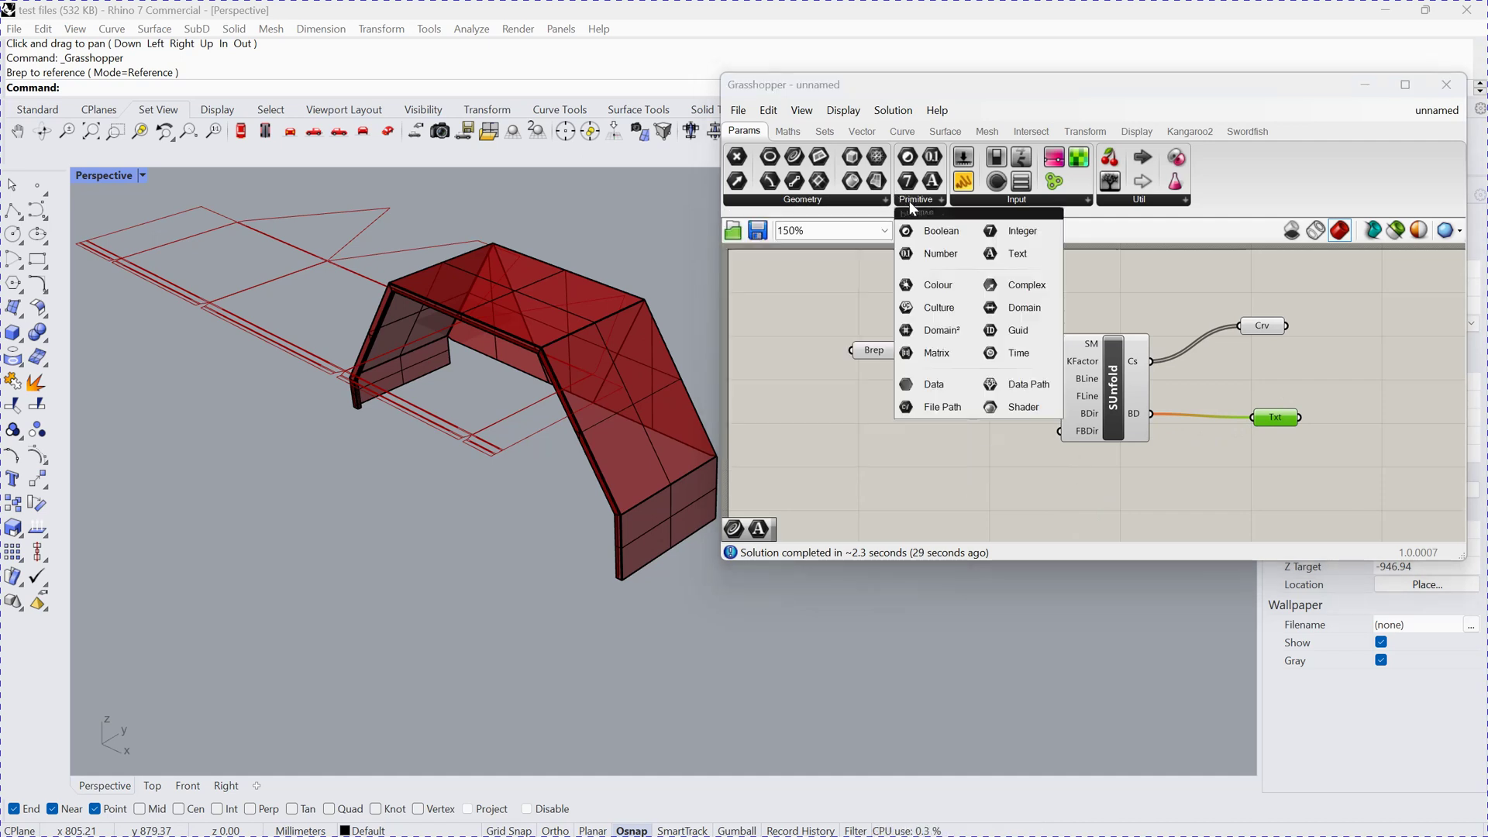
drag(884, 339, 875, 349)
drag(960, 460, 917, 440)
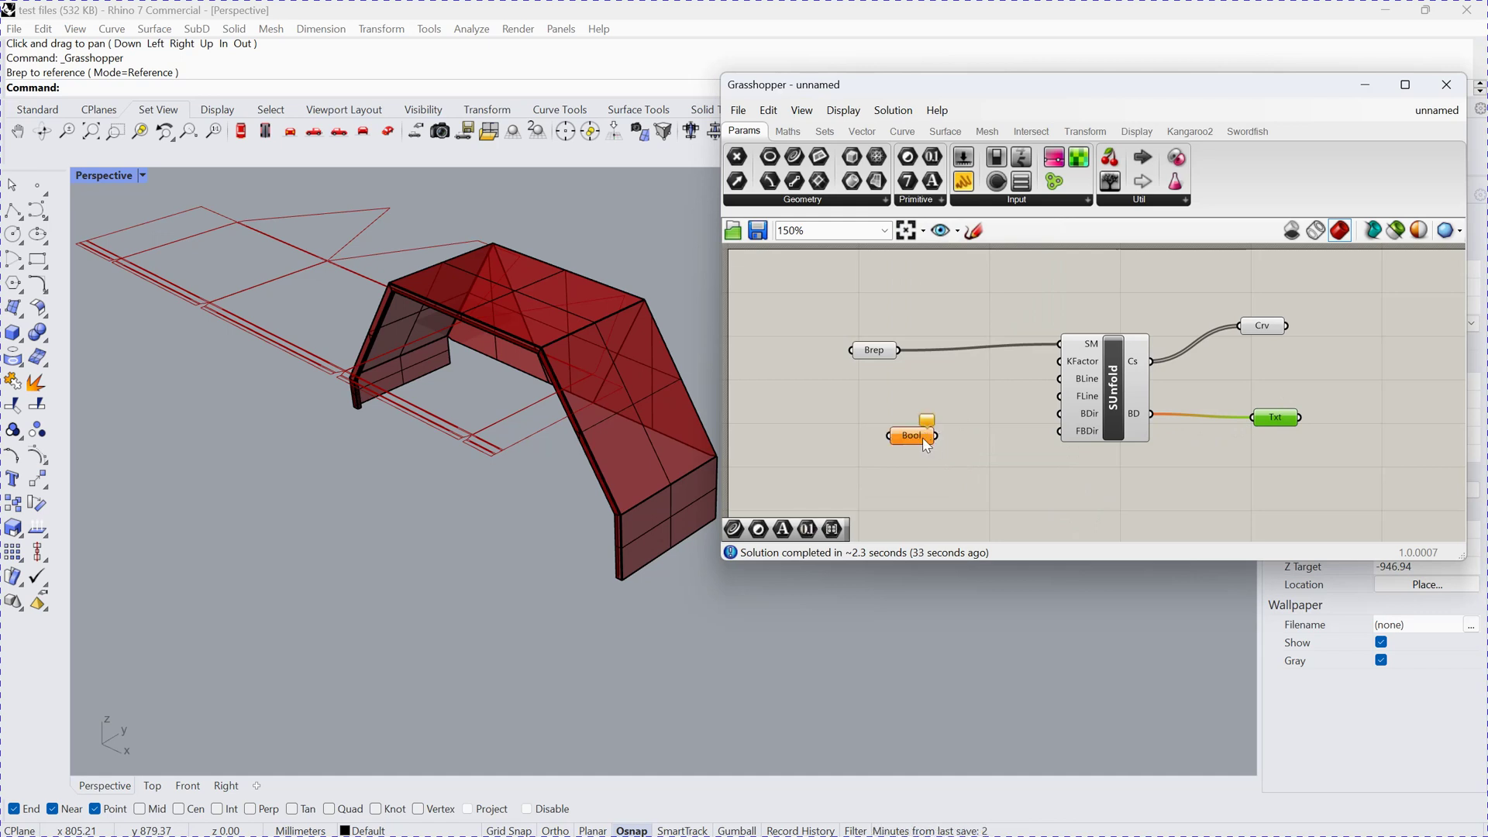
right_click(924, 438)
mouse_move(1039, 619)
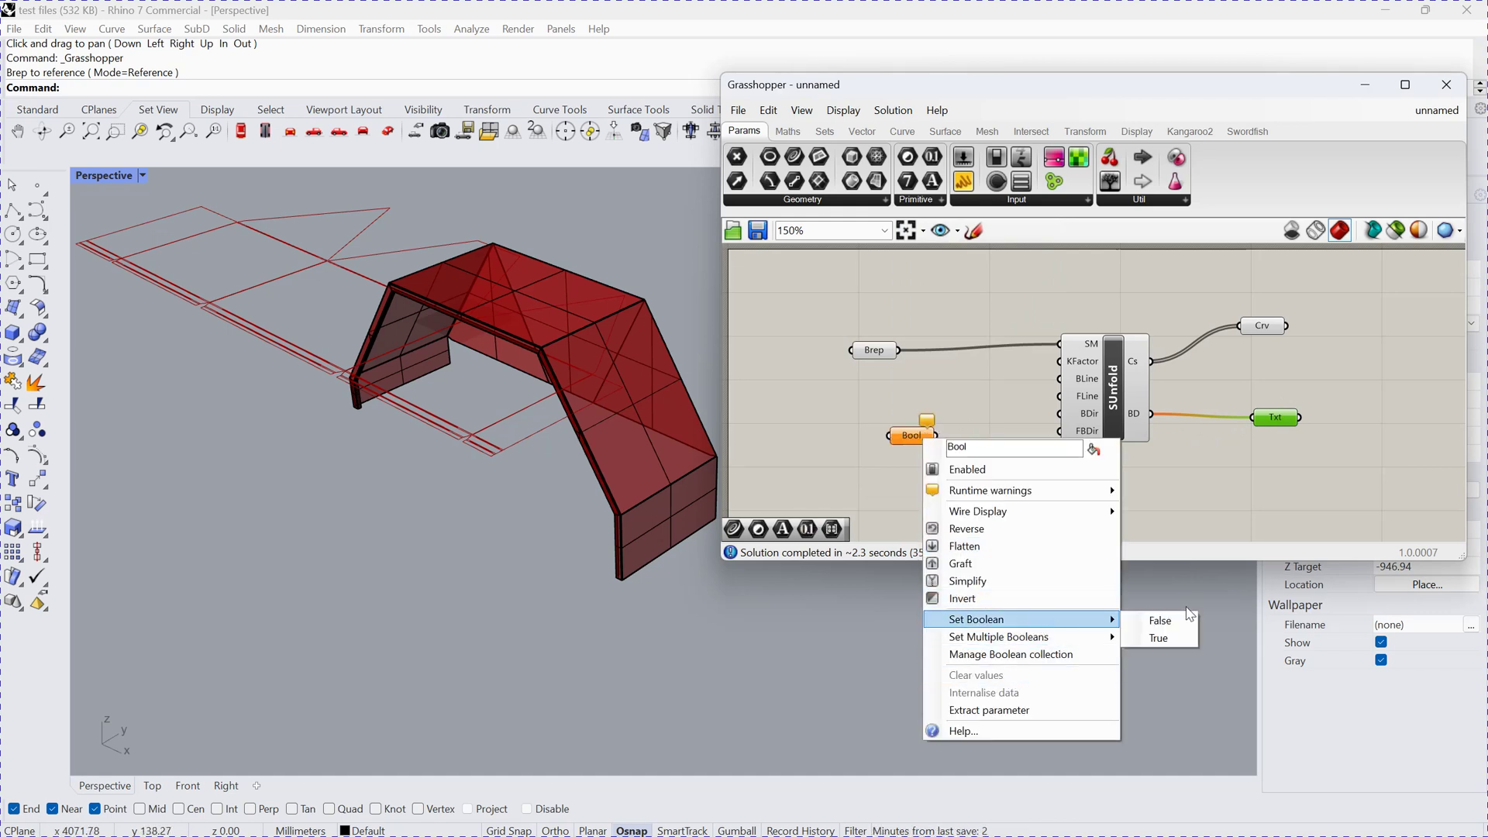
click(1158, 640)
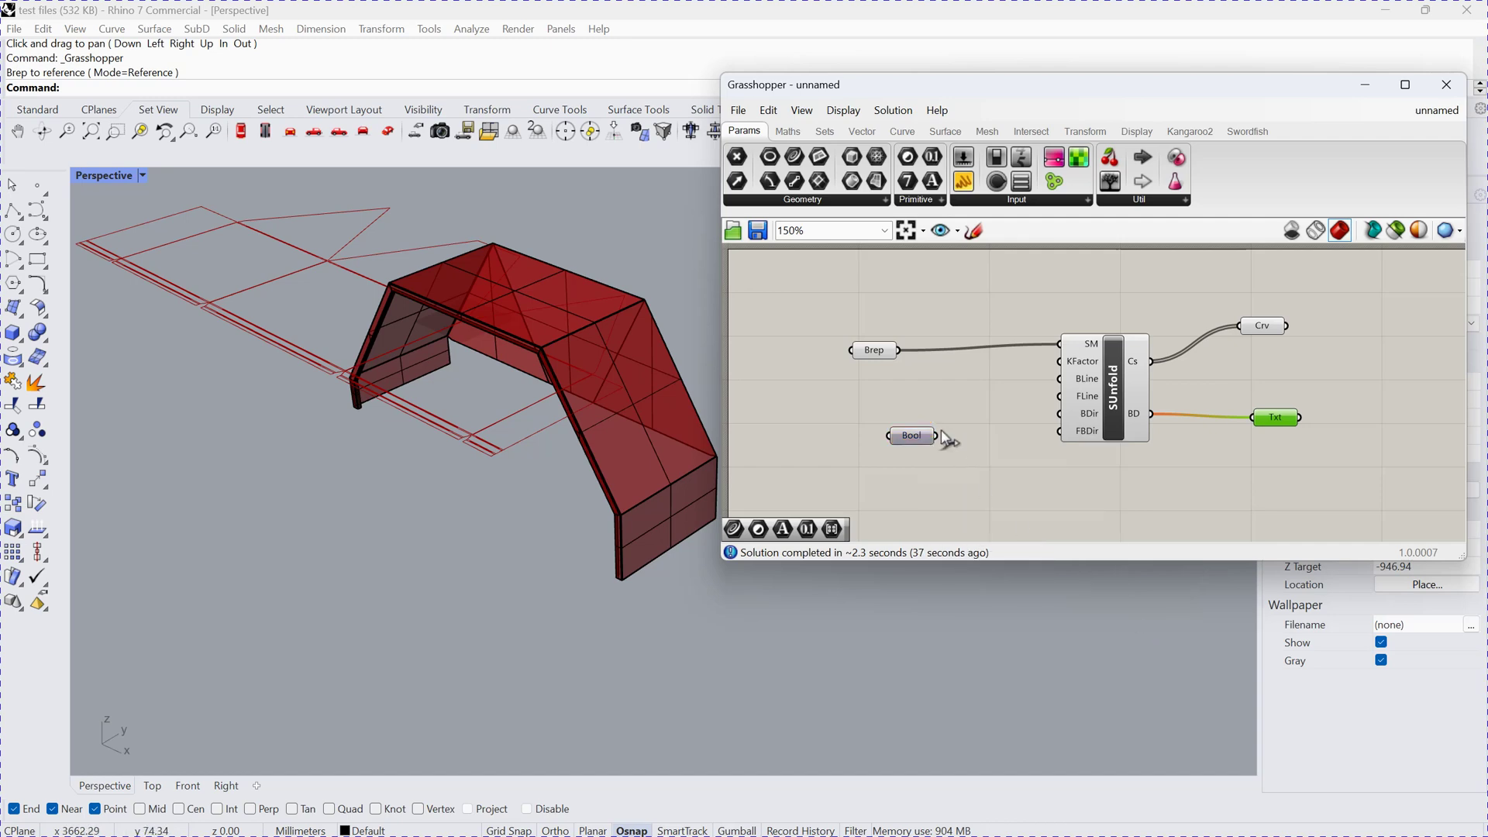
- Wire the True Boolean into SUnfold's BDir and FBDir inputs so fold labels read Up
drag(936, 435, 1062, 415)
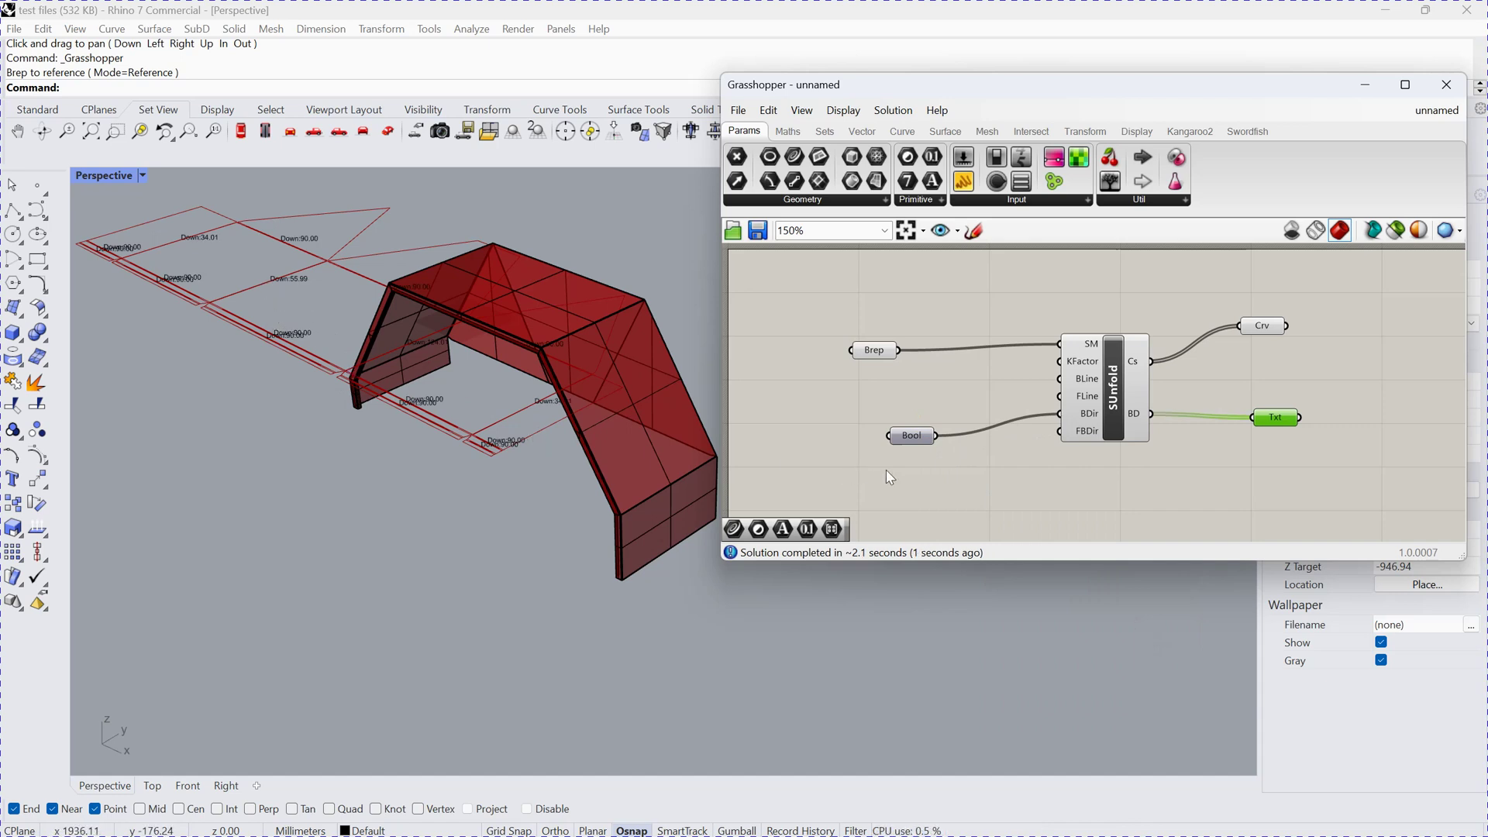
drag(935, 436, 1059, 432)
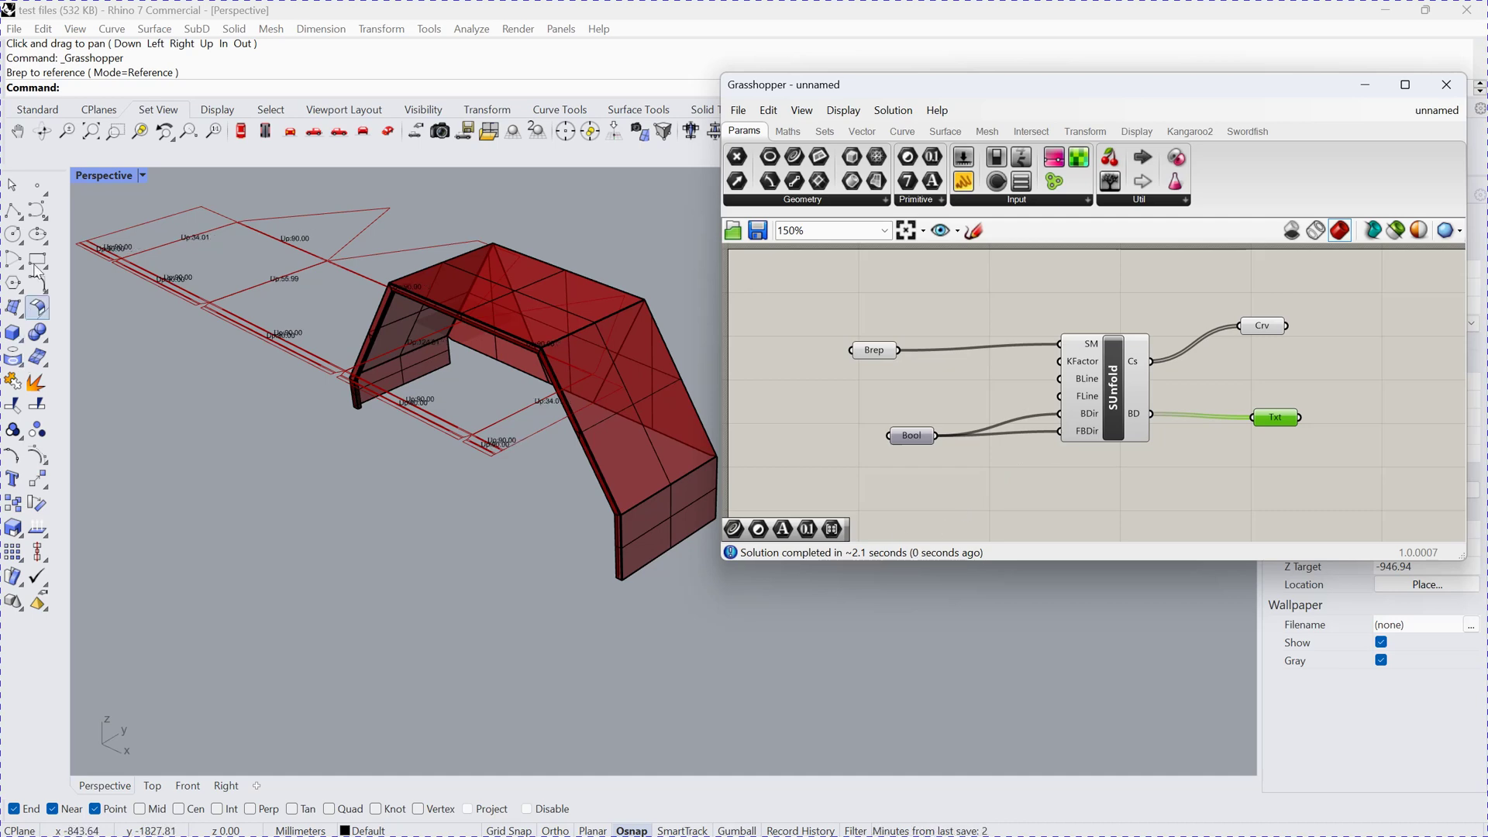
mouse_move(294, 310)
right_down()
mouse_move(311, 316)
mouse_move(287, 301)
right_up()
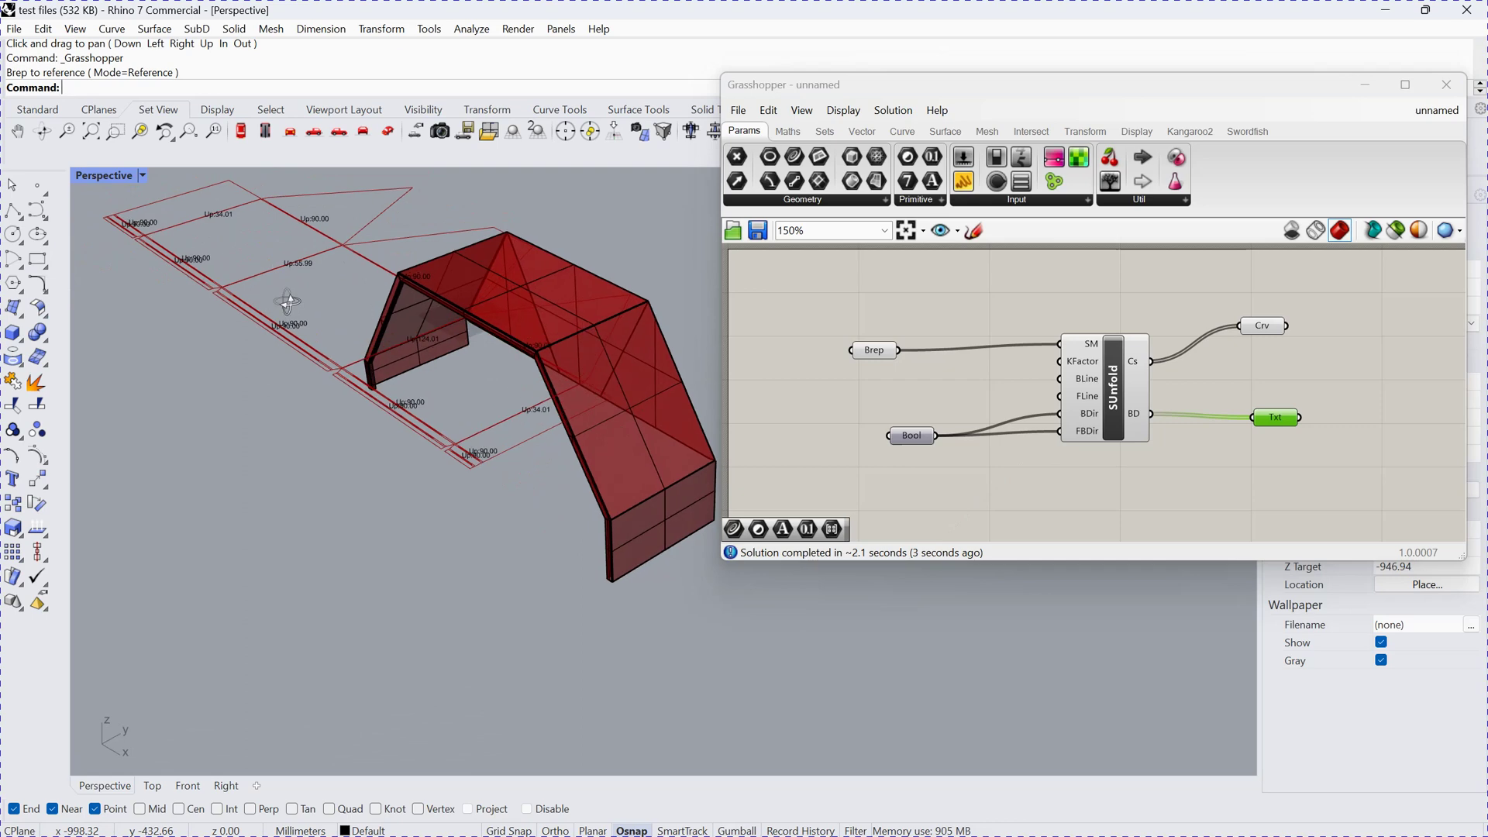
- Connect the True Boolean to SUnfold's BLine and FLine inputs, removing interior bend lines
right_click(909, 438)
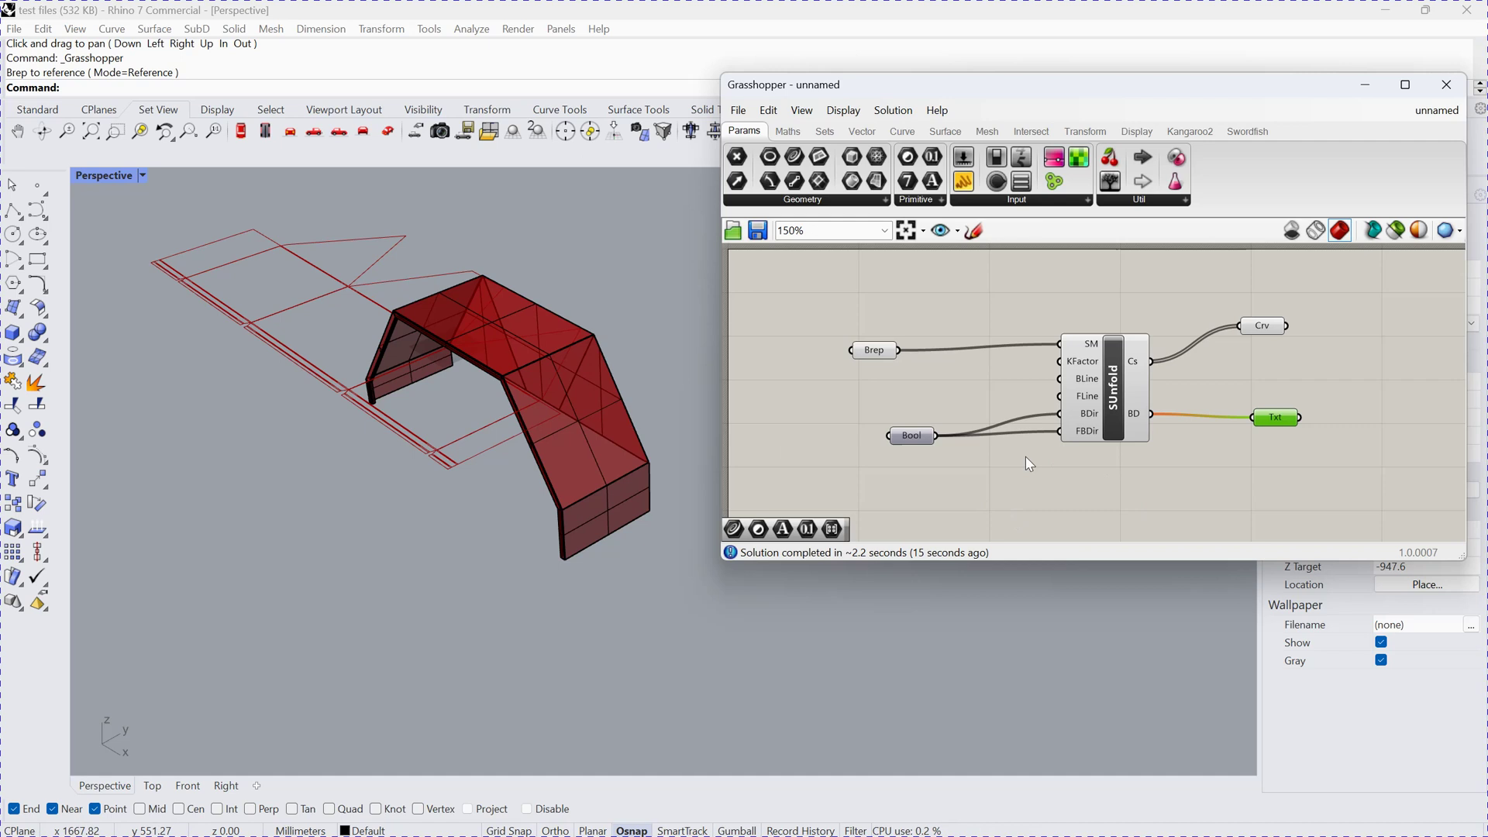
drag(936, 435, 1062, 379)
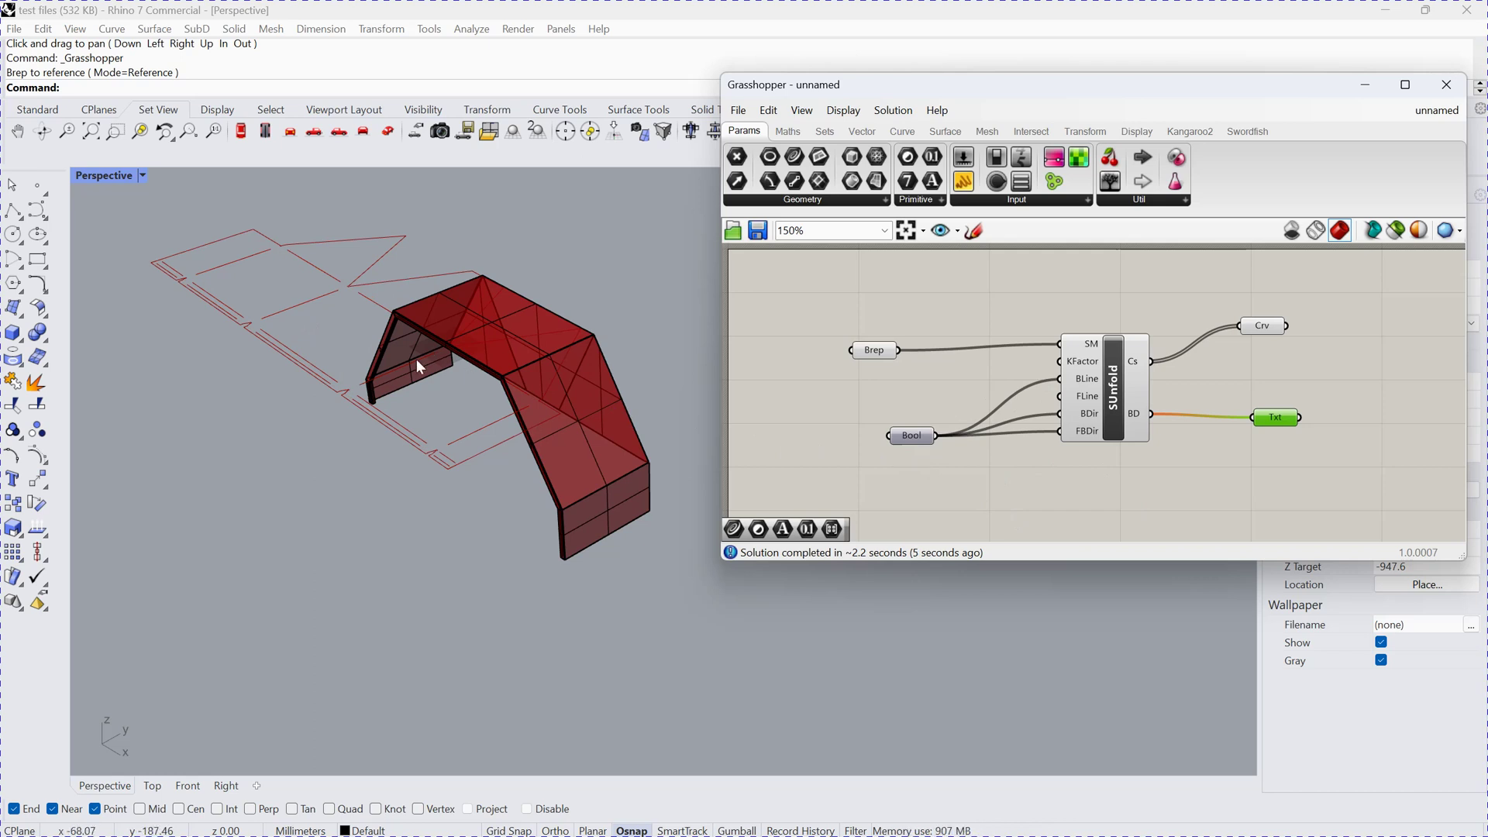
drag(934, 437, 1059, 397)
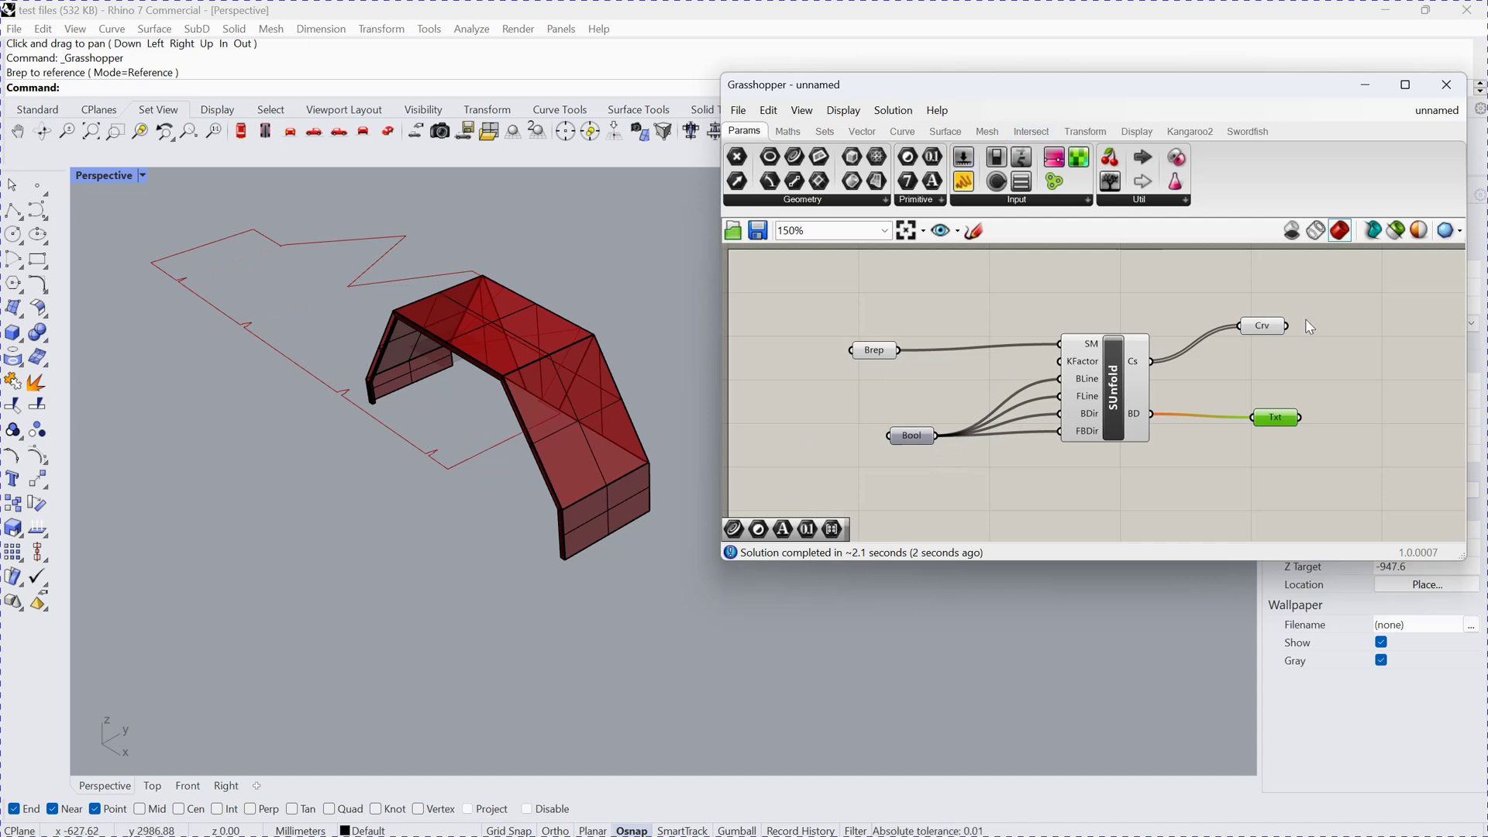
click(1263, 327)
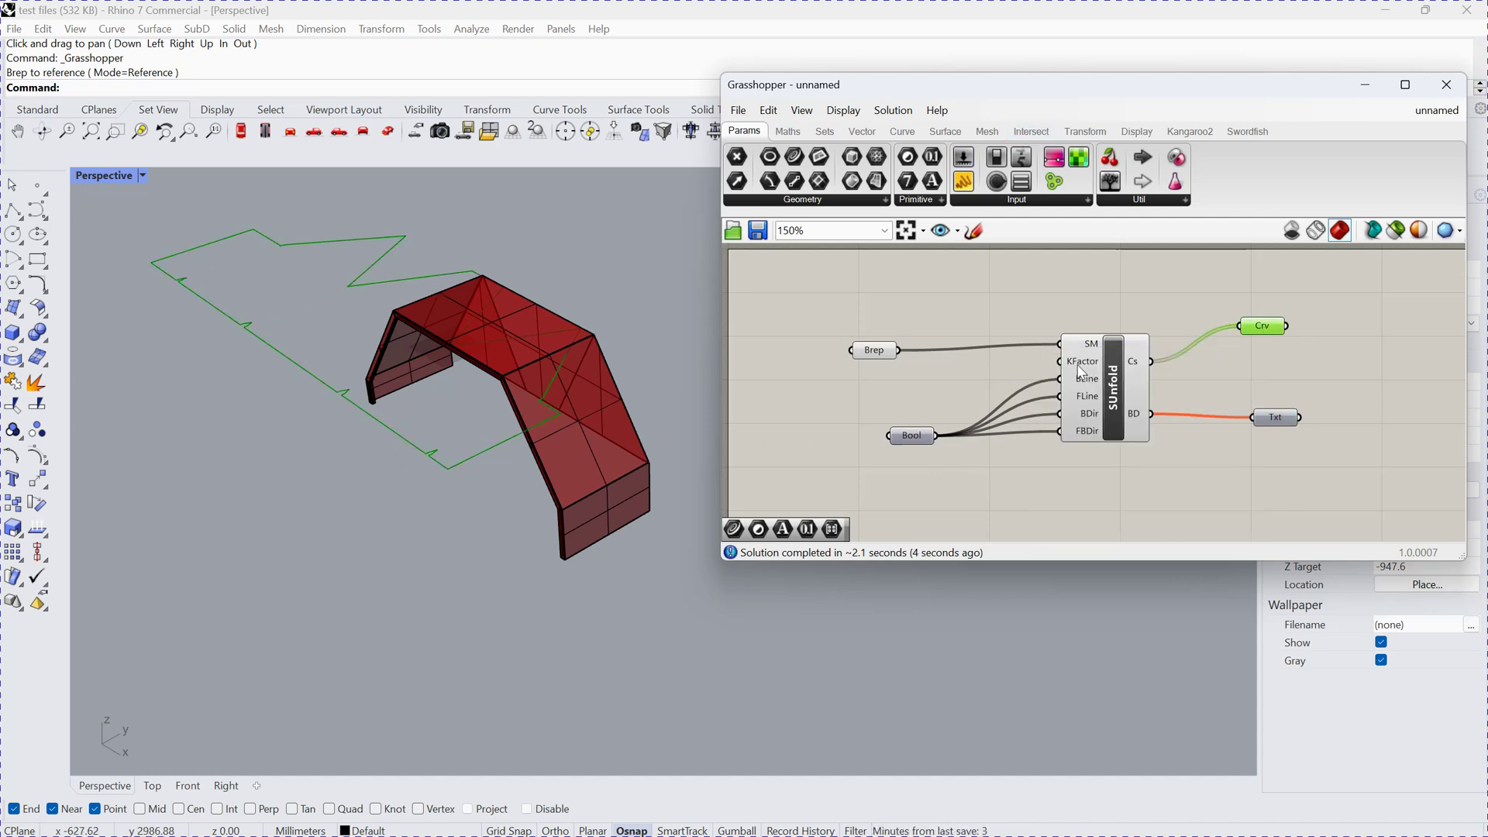
mouse_move(1081, 370)
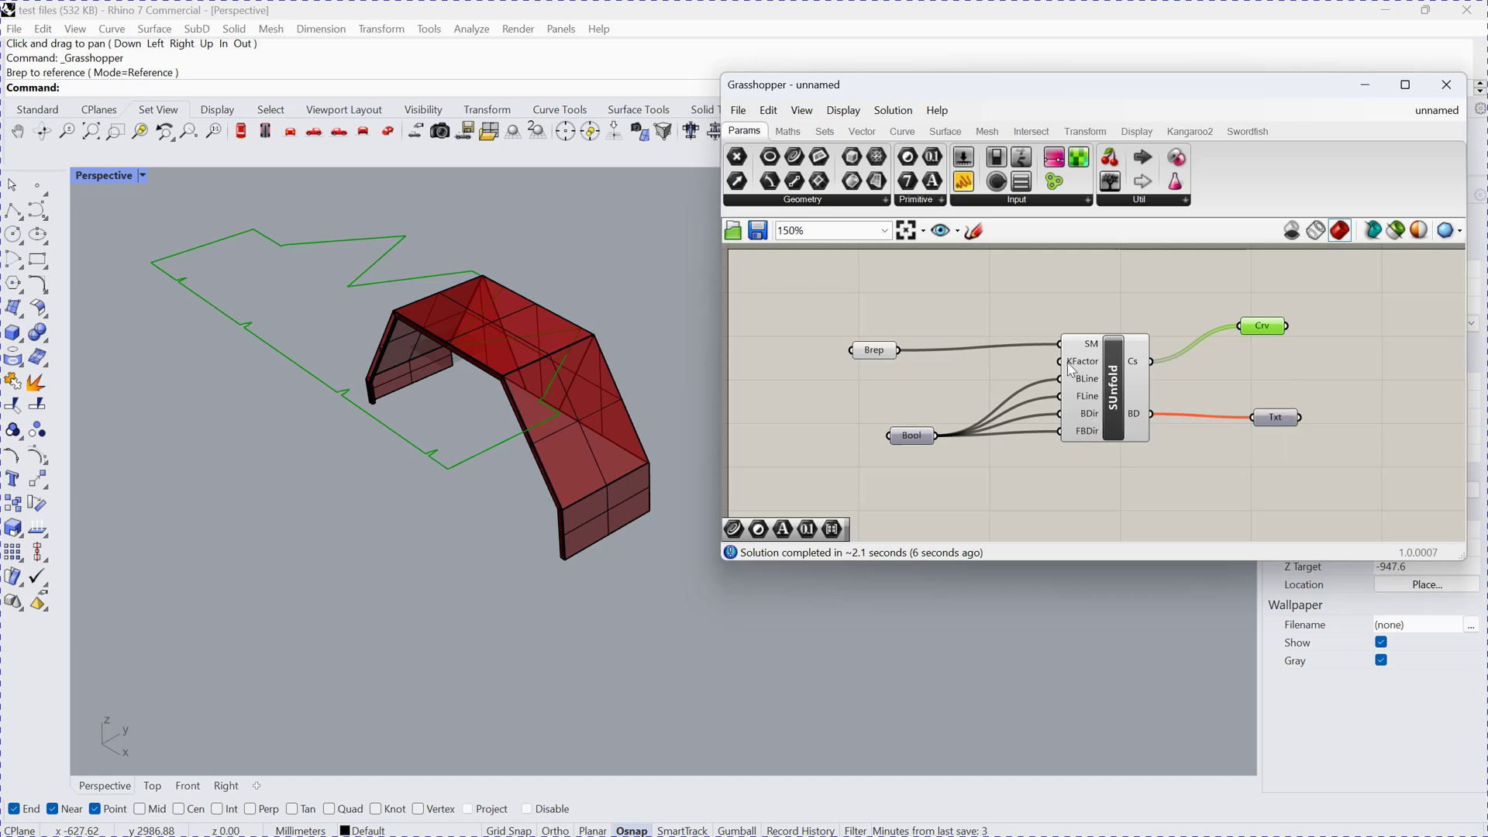